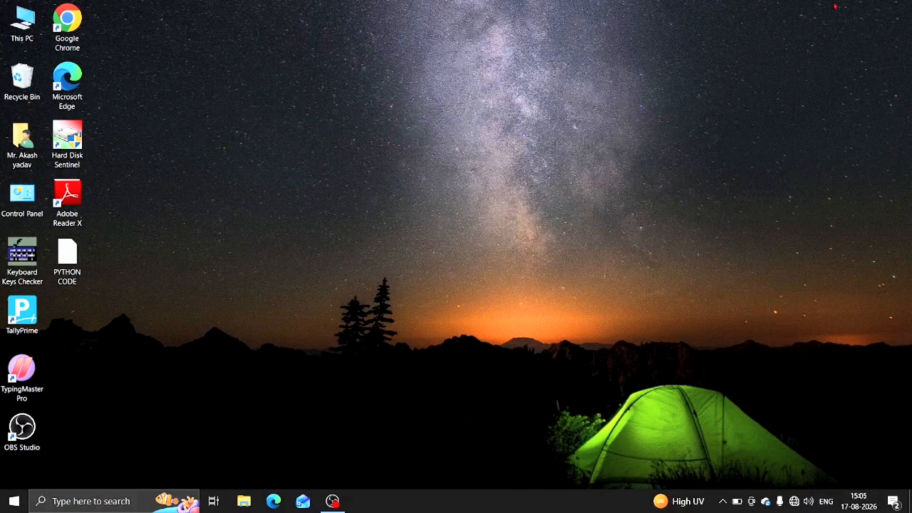
Open Word, create a blank document and dismiss the theme choice without picking a theme
key(super)
text(WORD)
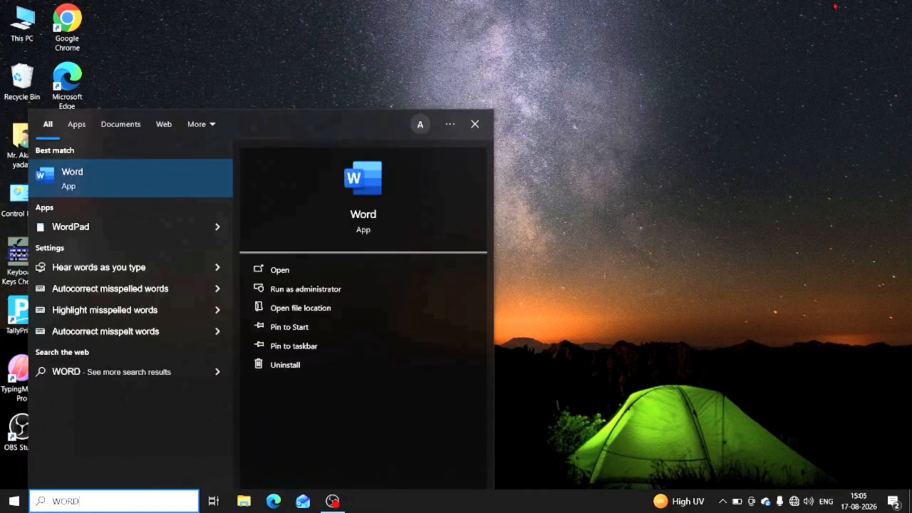
click(94, 192)
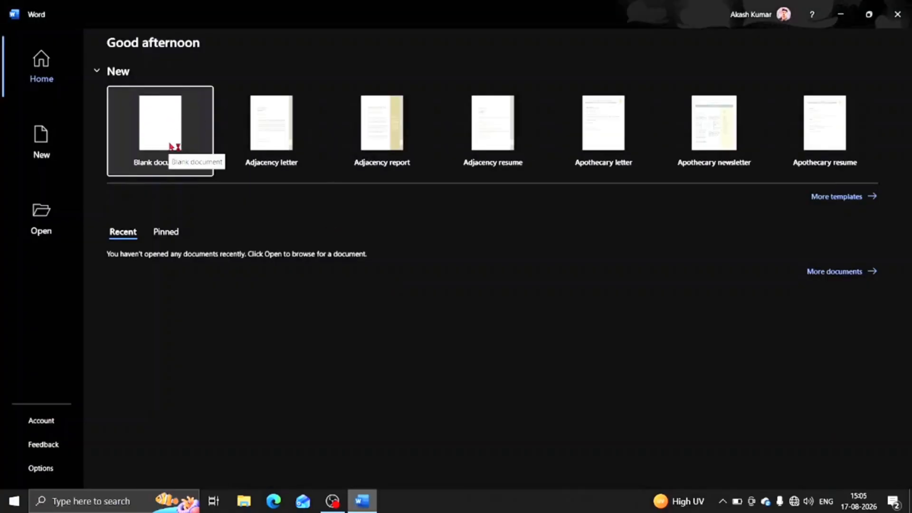
click(180, 143)
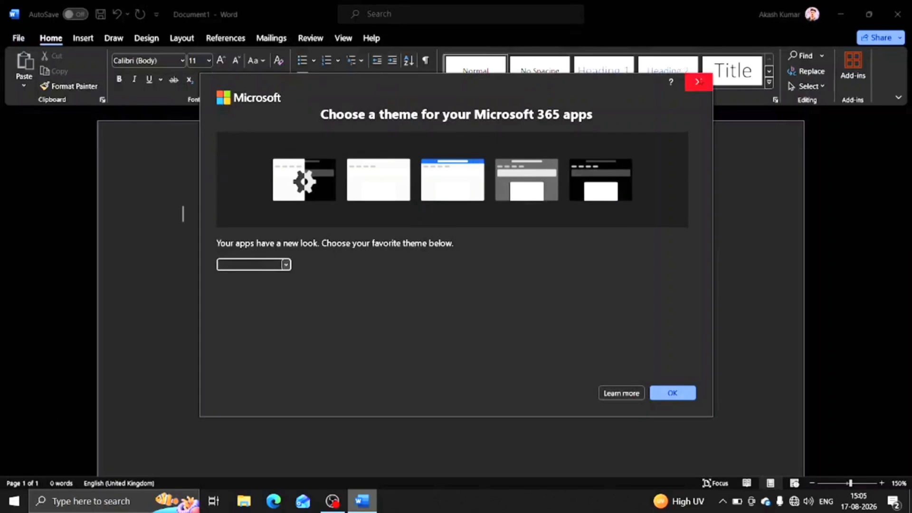
click(698, 81)
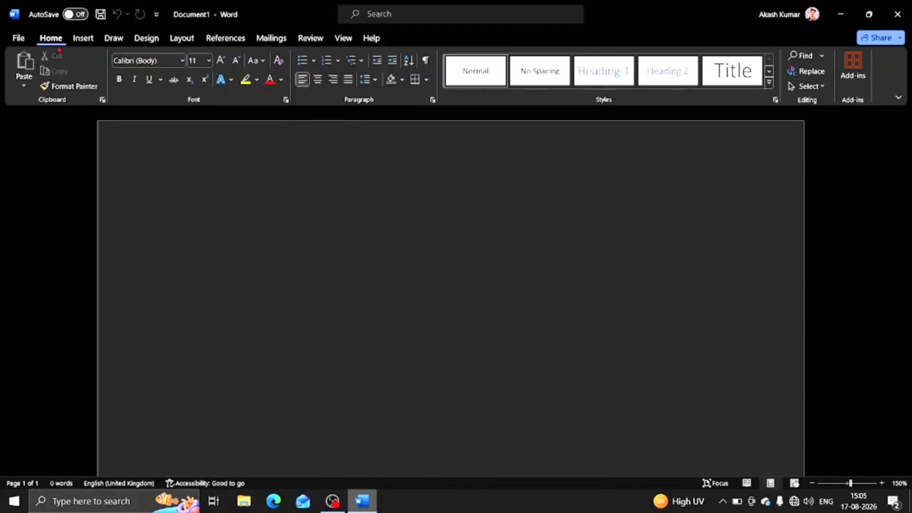
Look through the insert, drawing, design, layout and references commands, returning to the basic editing commands
click(82, 41)
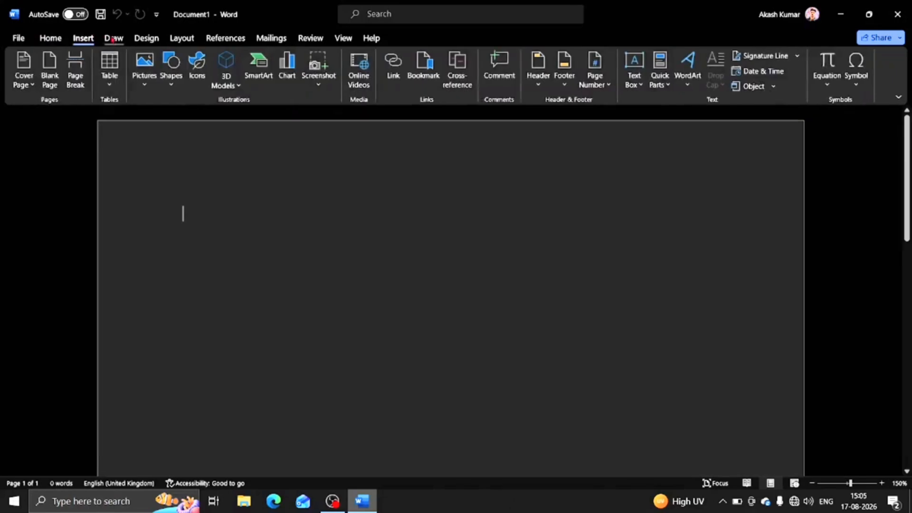
click(113, 40)
click(146, 40)
click(183, 40)
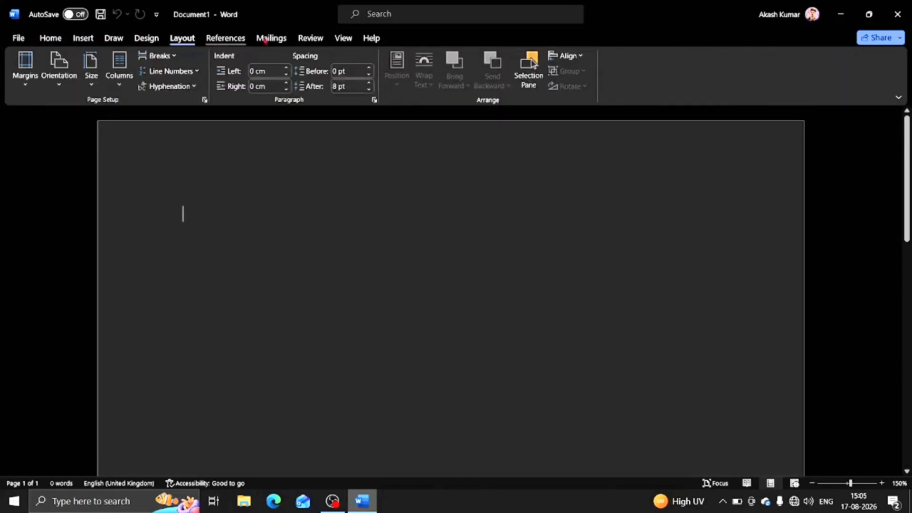
click(225, 39)
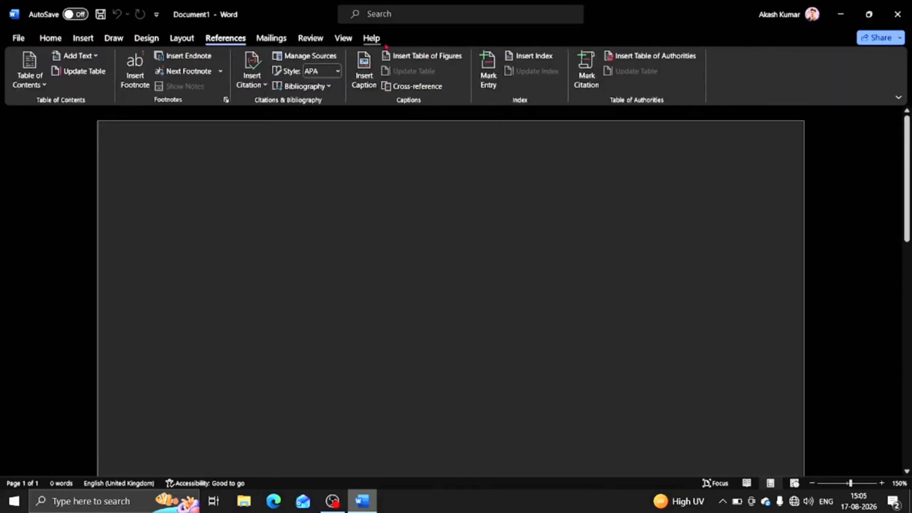
click(61, 39)
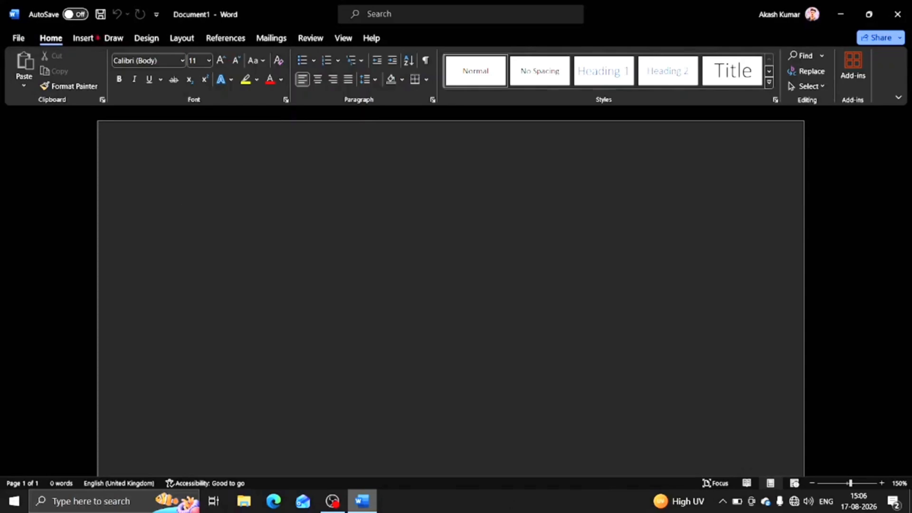
click(90, 38)
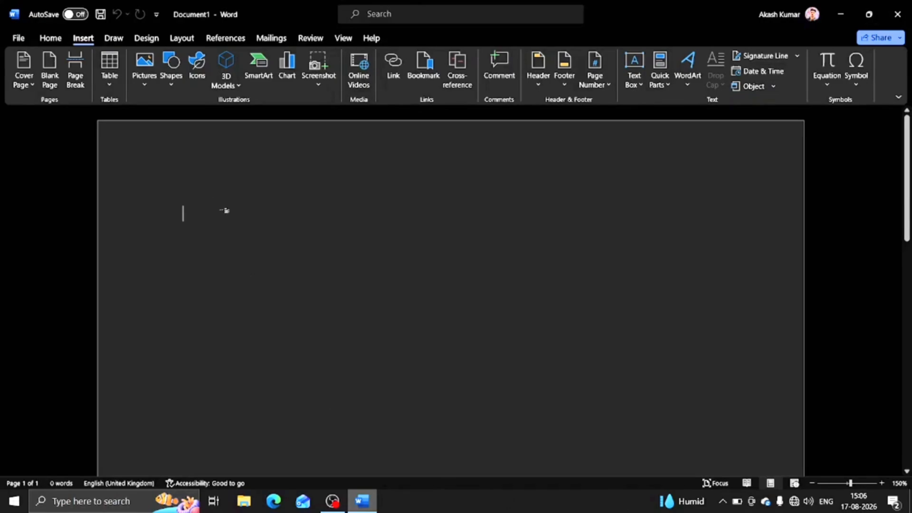
click(53, 40)
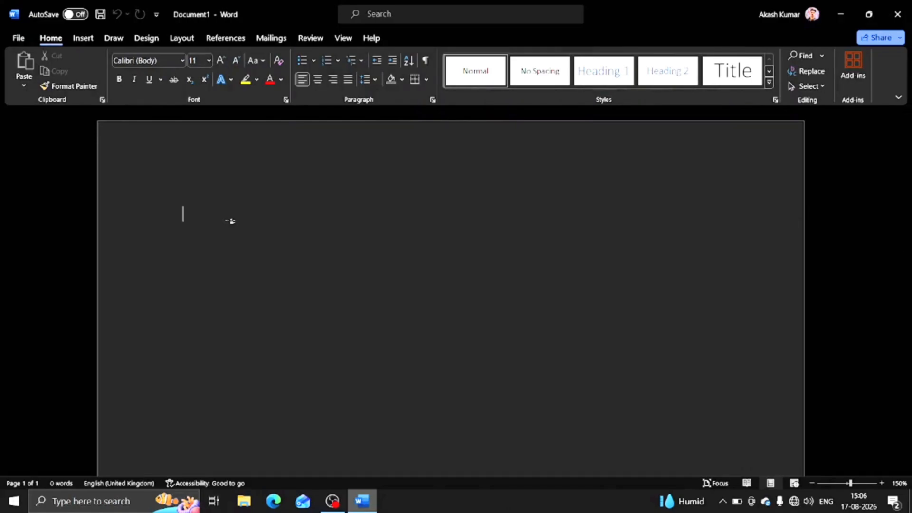
Fill the blank document with sample paragraphs using the =RAND() formula
scroll(230, 221, up, 2)
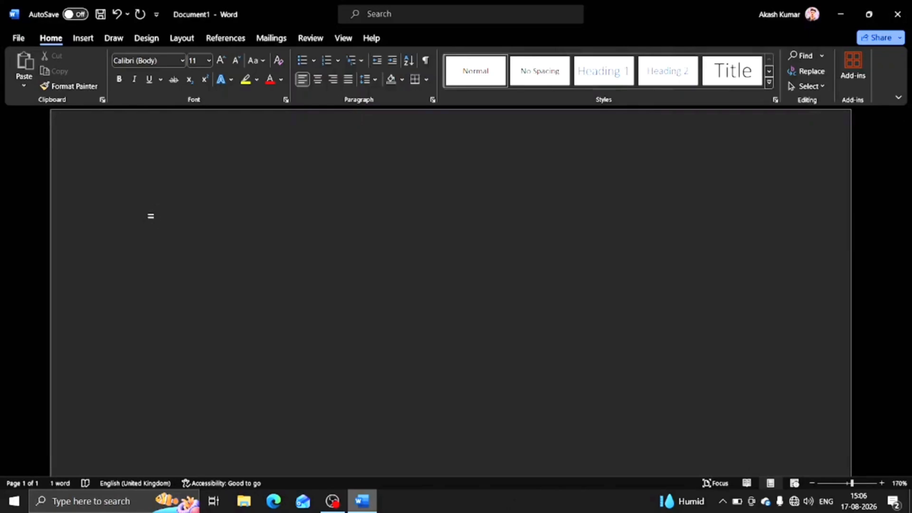
text(RAM)
key(BackSpace)
text(ND())
key(Return)
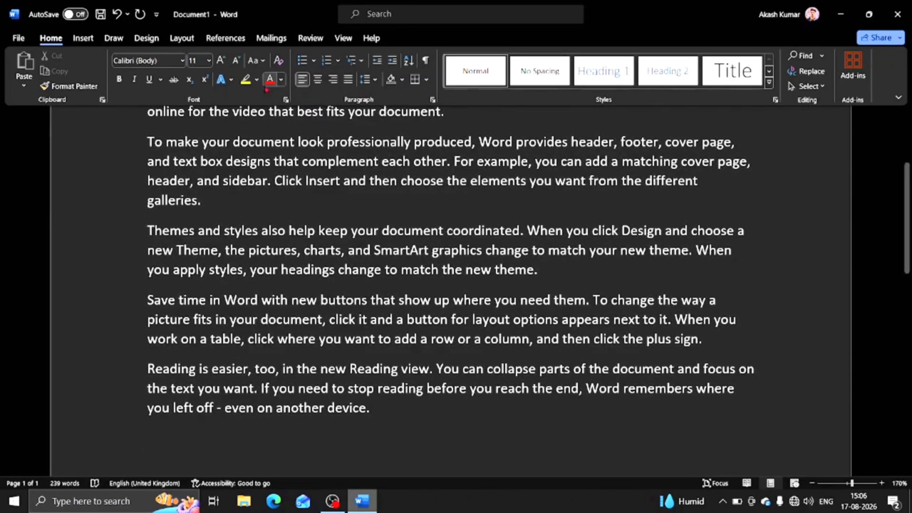
scroll(216, 236, up, 5)
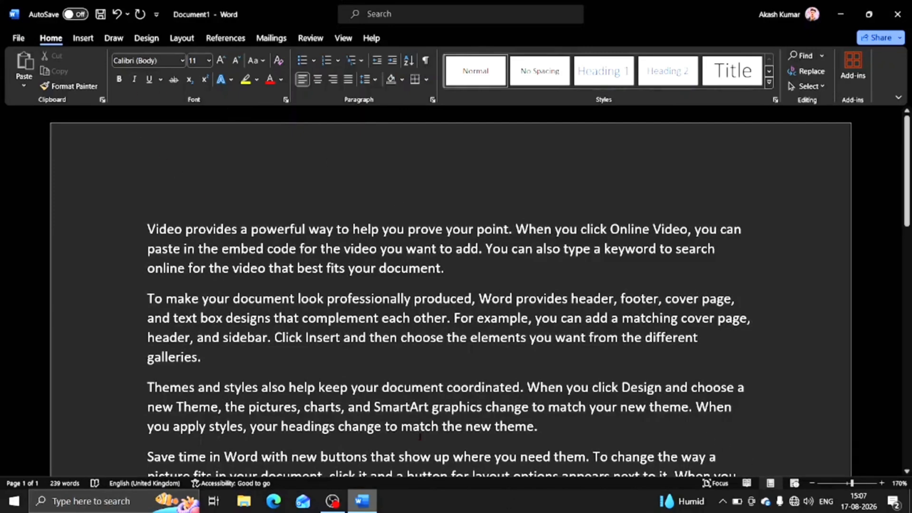
scroll(379, 328, down, 3)
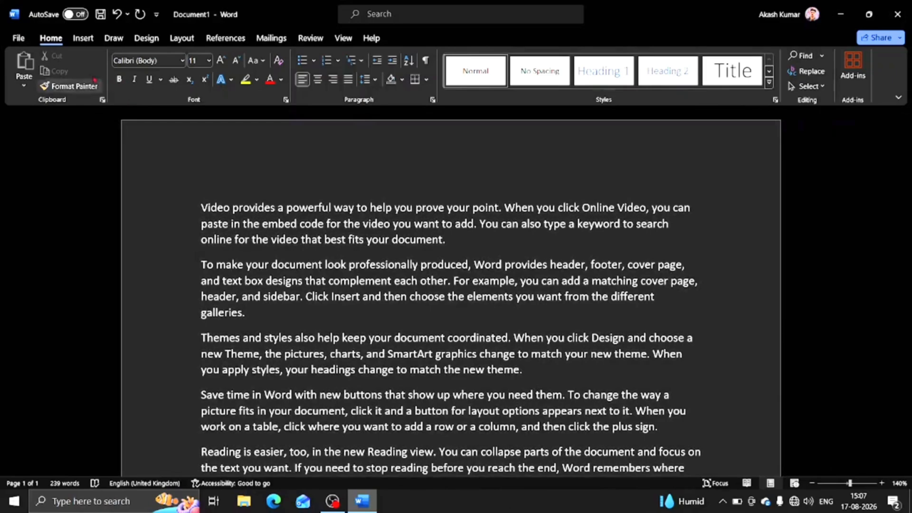
scroll(186, 249, down, 5)
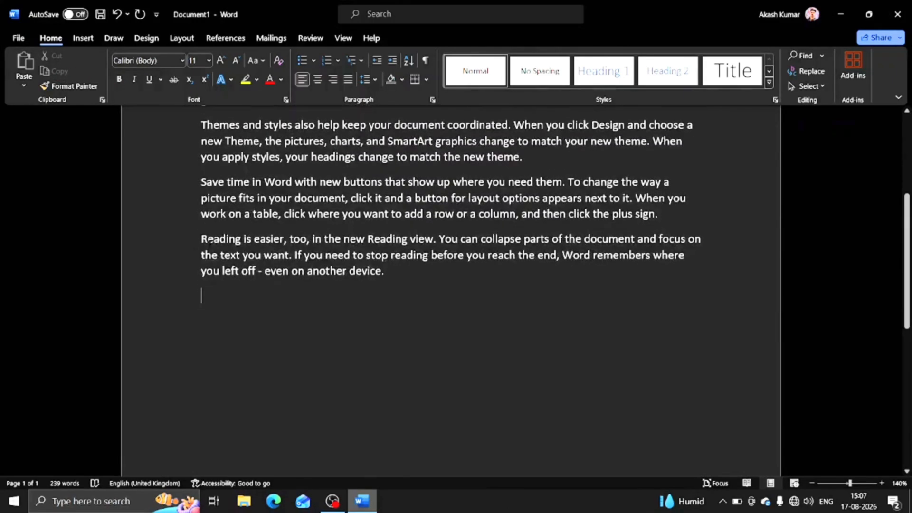
scroll(209, 241, up, 5)
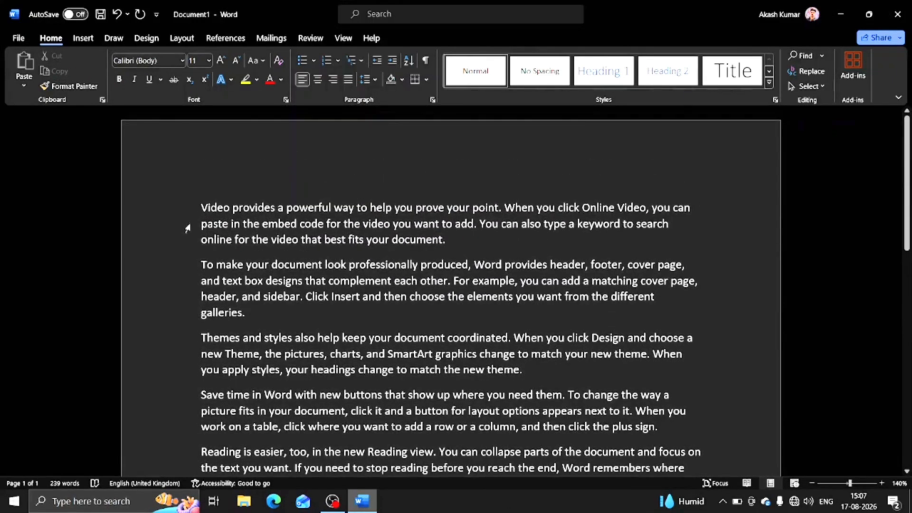
drag(180, 207, 196, 314)
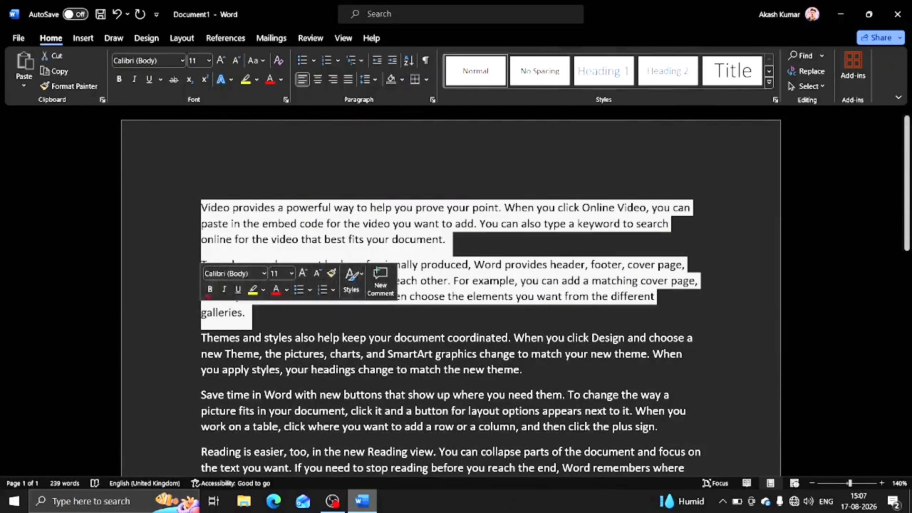
scroll(247, 377, down, 7)
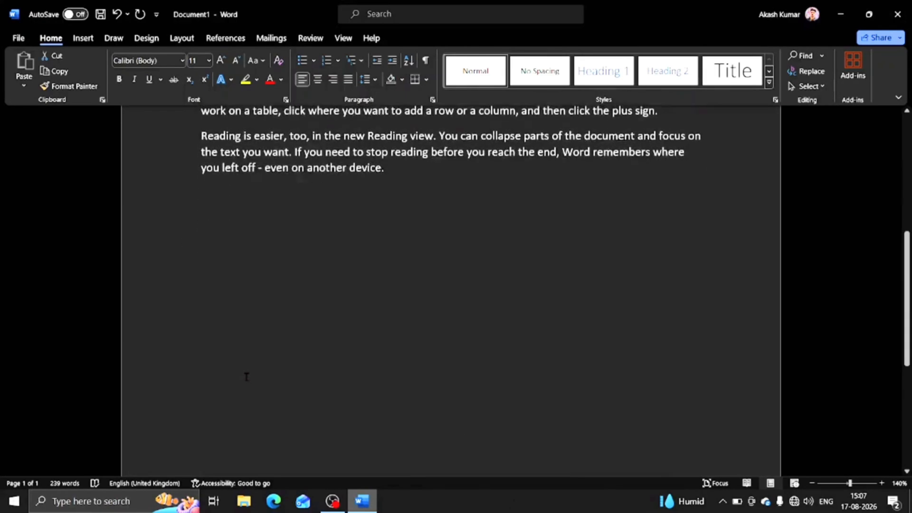
click(207, 196)
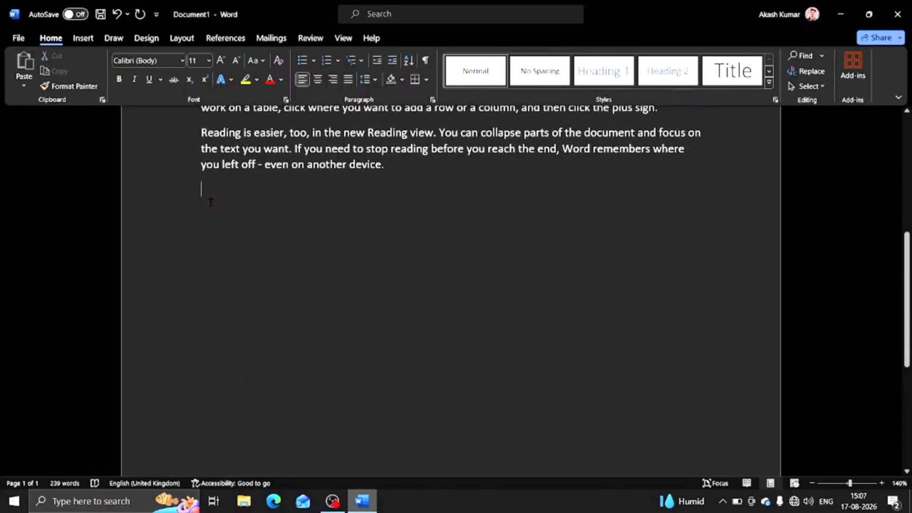
scroll(210, 202, up, 7)
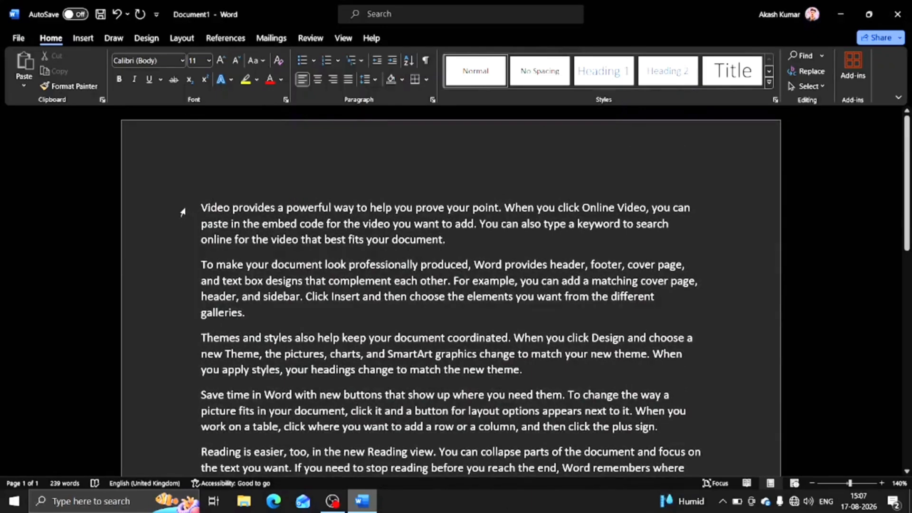
Copy the first two paragraphs and paste them on the empty line after the last paragraph
drag(184, 214, 207, 311)
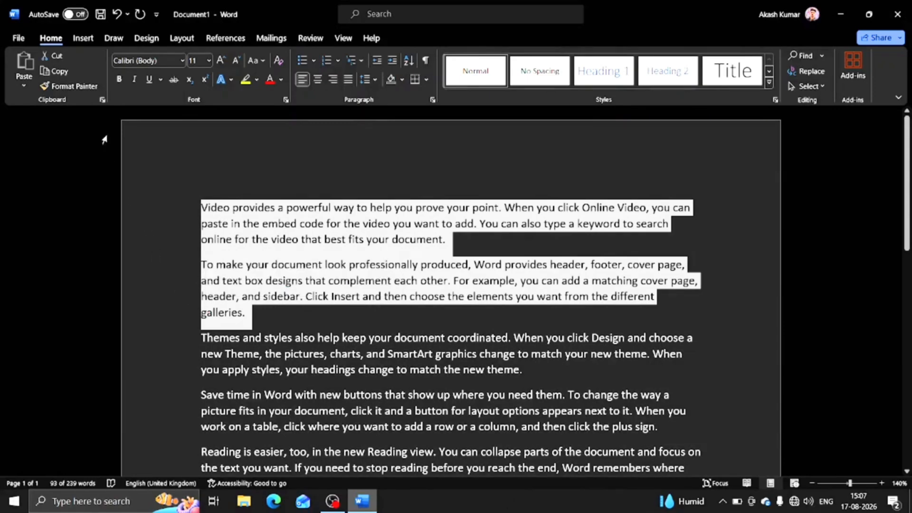
click(65, 72)
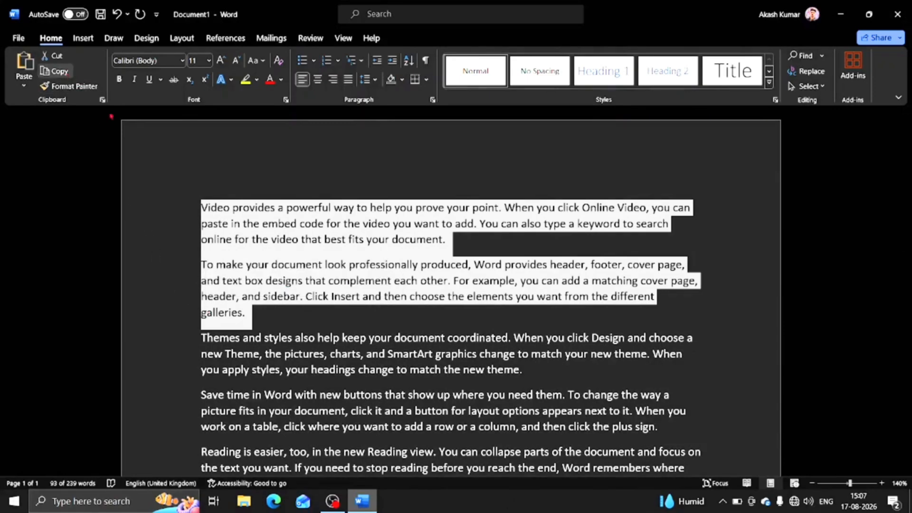
scroll(235, 237, down, 6)
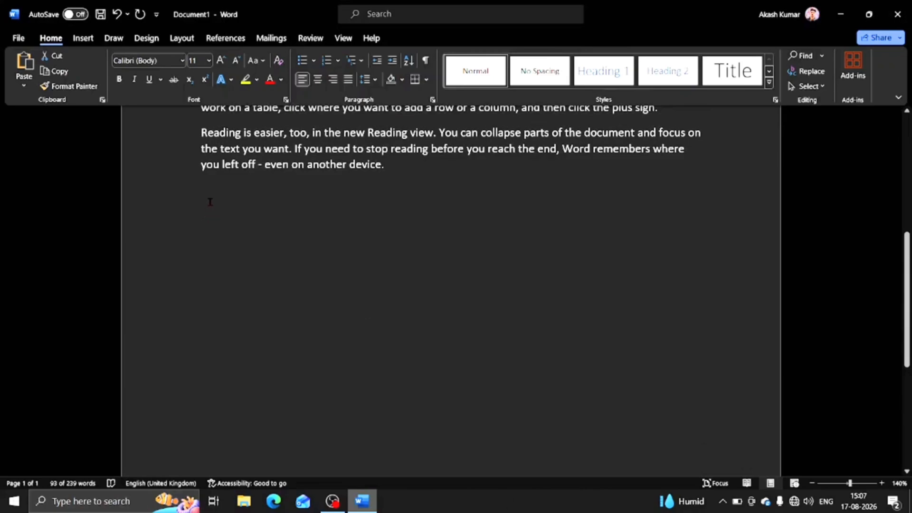
click(209, 202)
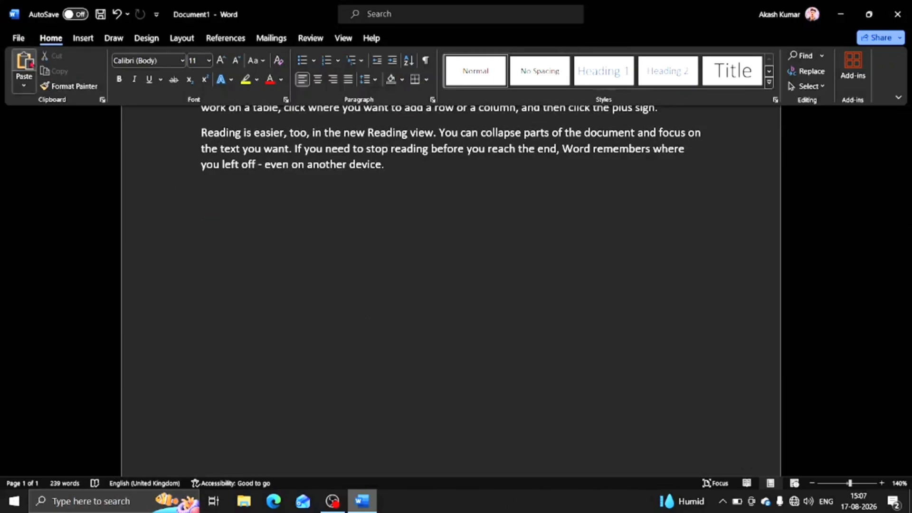
click(25, 65)
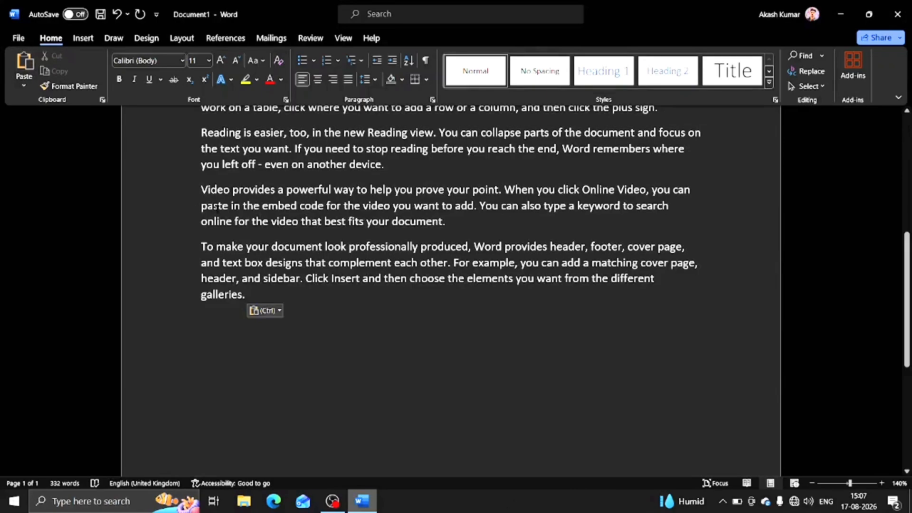
Move the first three paragraphs to the end of the document by cutting and pasting them
click(812, 483)
click(812, 483)
click(812, 483)
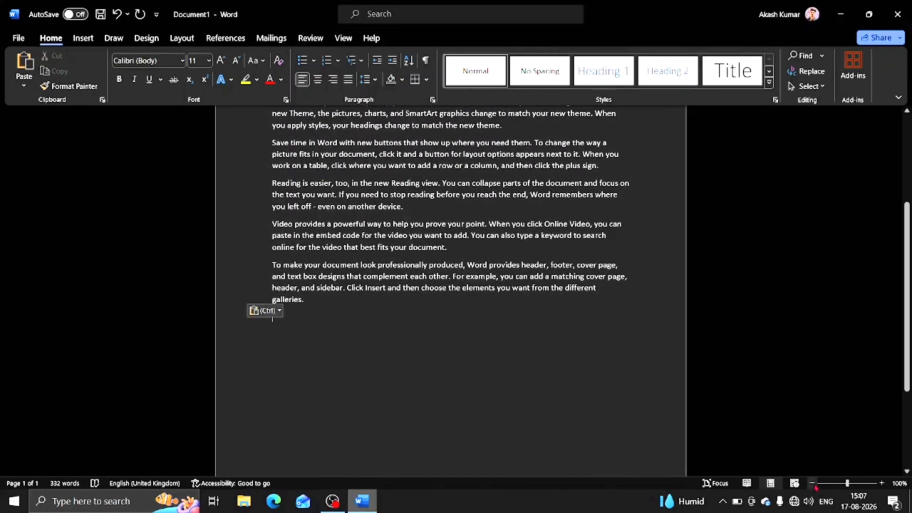
scroll(352, 205, up, 3)
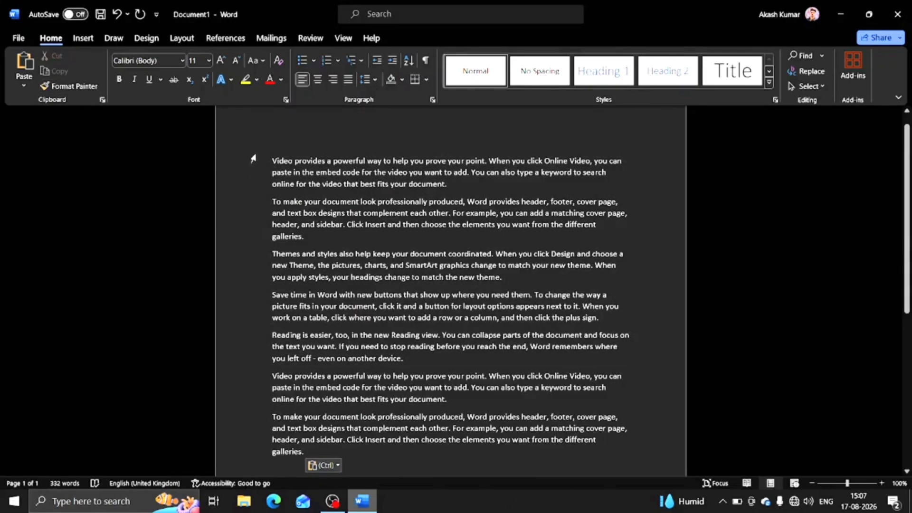
drag(253, 159, 256, 279)
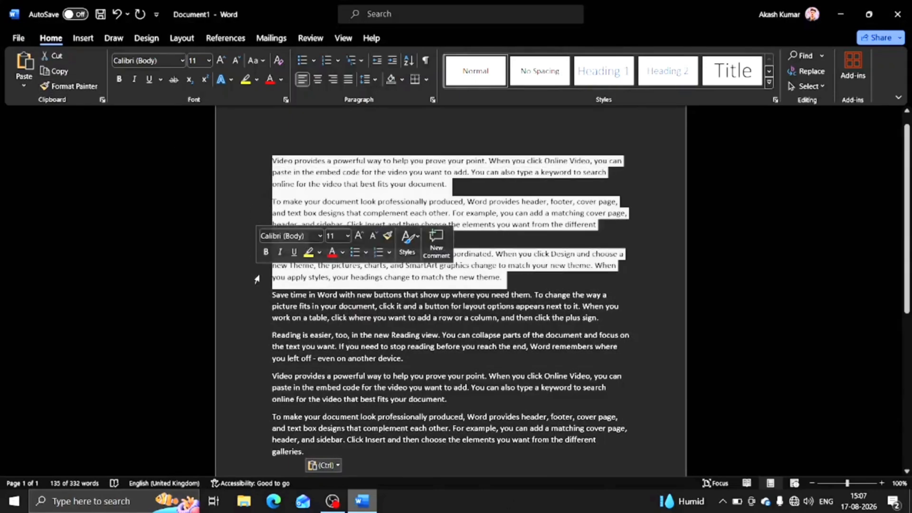
scroll(257, 280, down, 3)
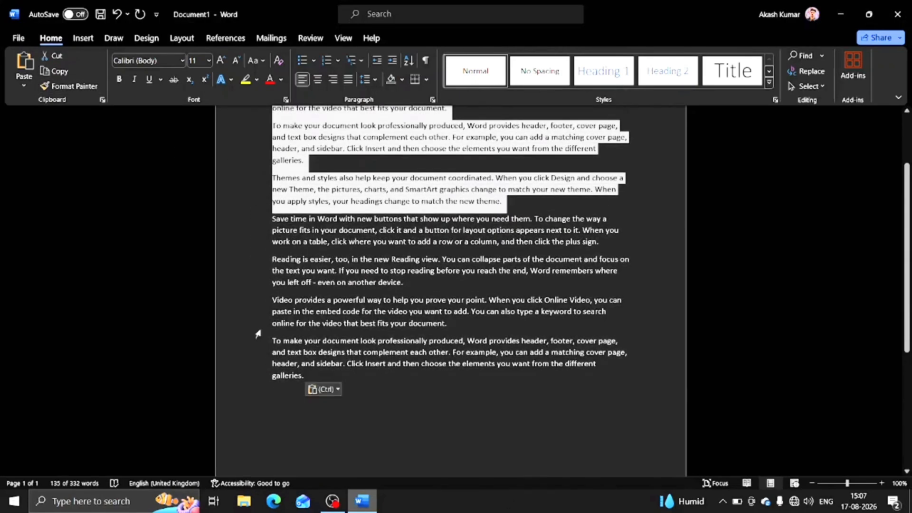
scroll(248, 275, up, 3)
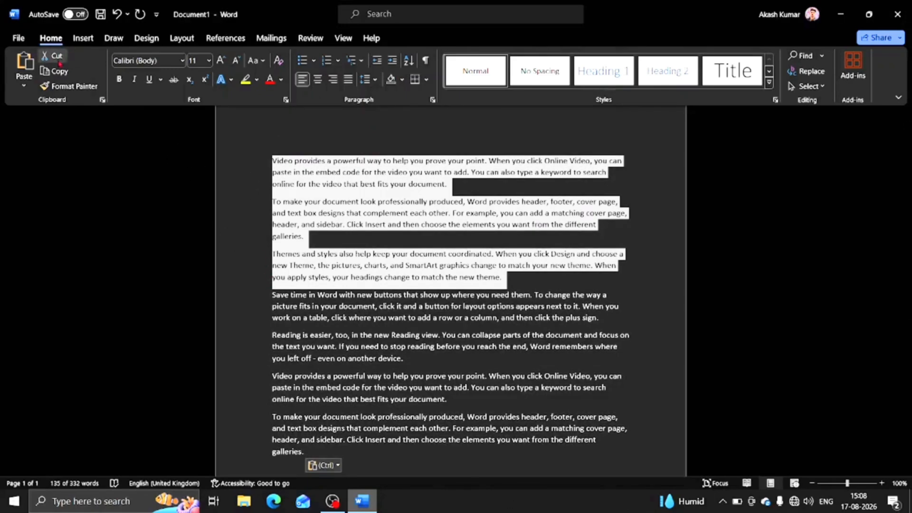
click(56, 57)
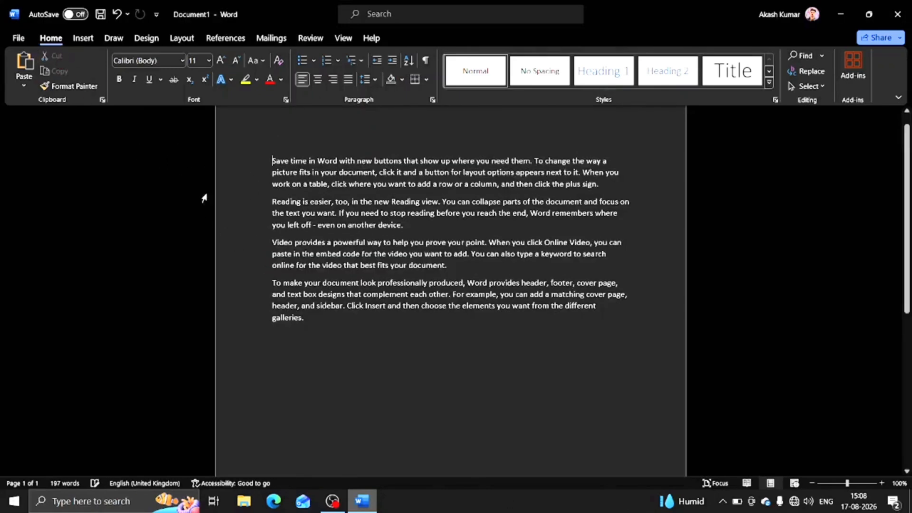
click(276, 349)
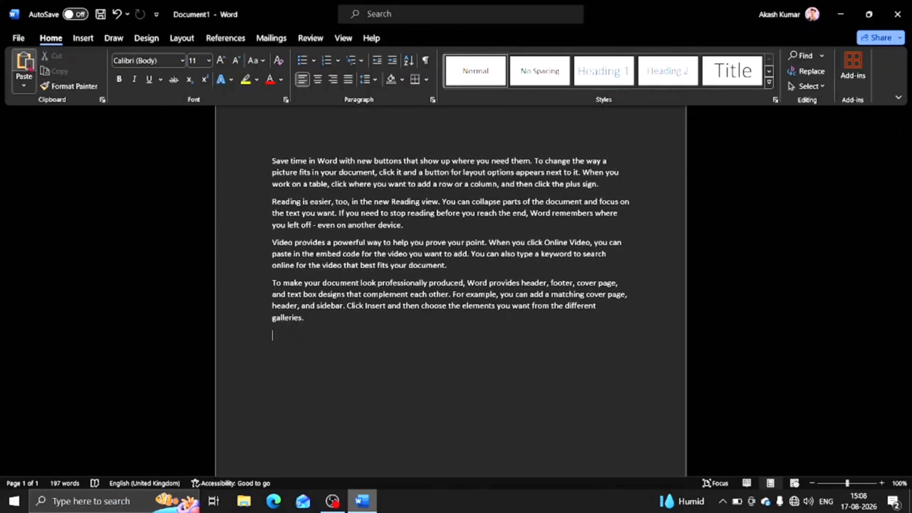
click(24, 64)
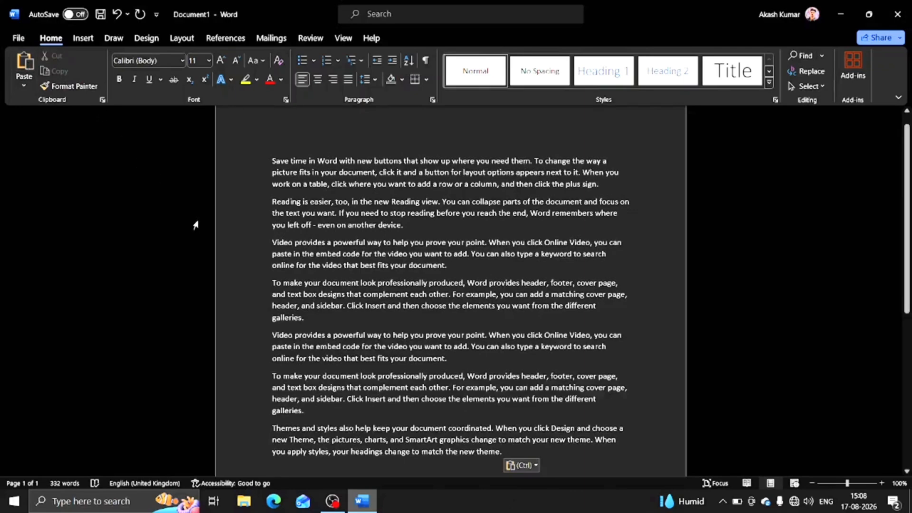
Delete the last three paragraphs of the document
scroll(295, 321, down, 2)
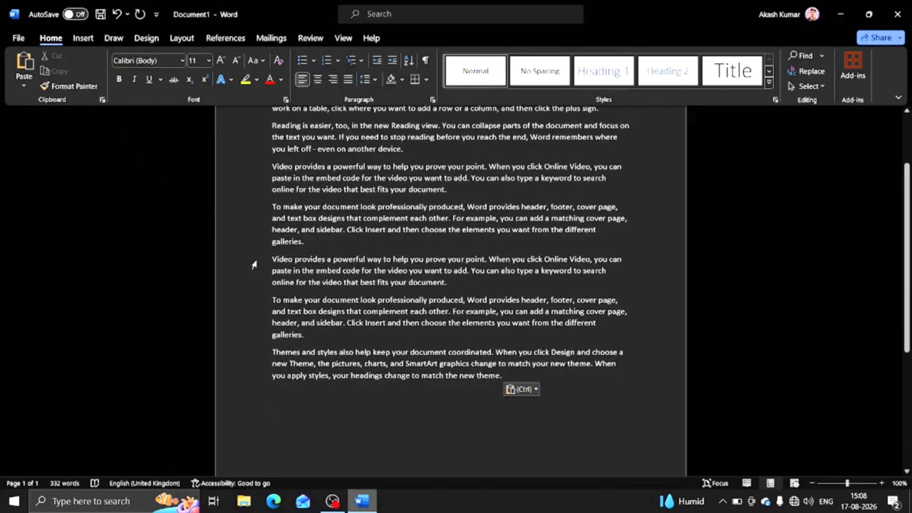
drag(254, 260, 274, 392)
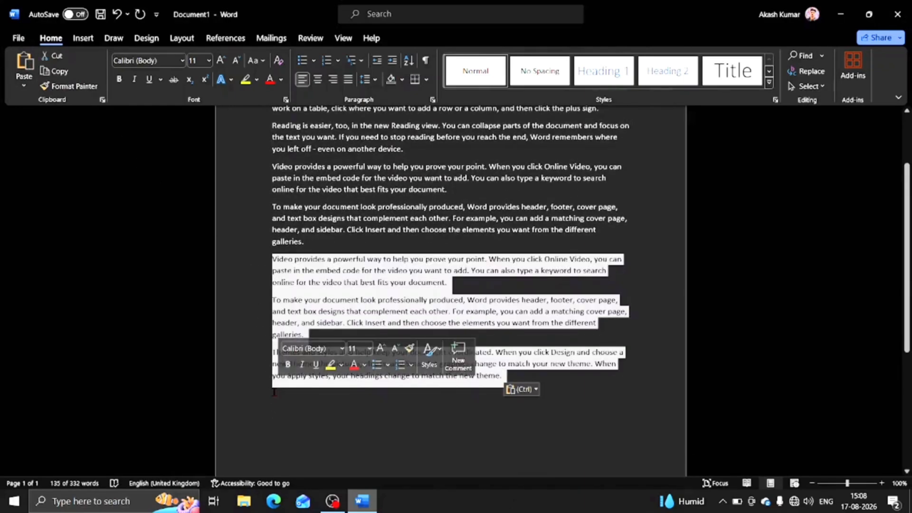
key(Delete)
scroll(206, 346, up, 3)
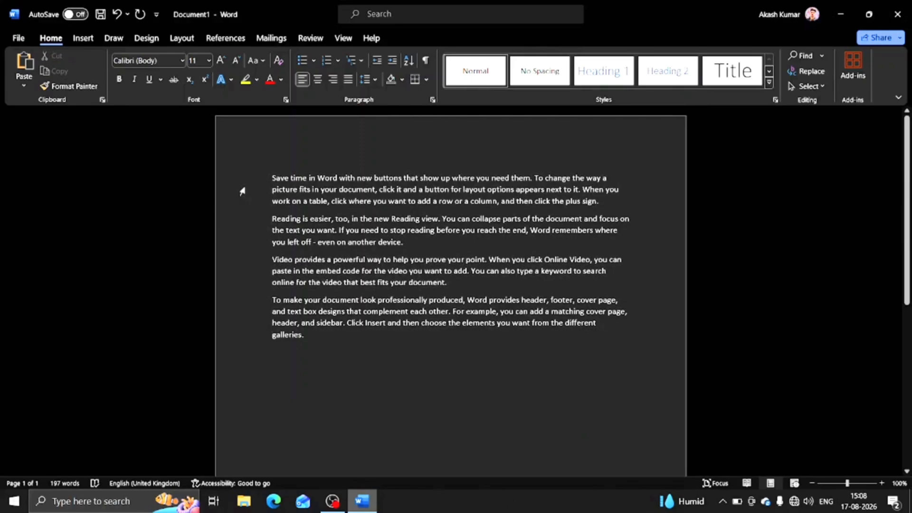
Copy the first two paragraphs to the end of the document and move the first three paragraphs after them
drag(250, 194, 256, 243)
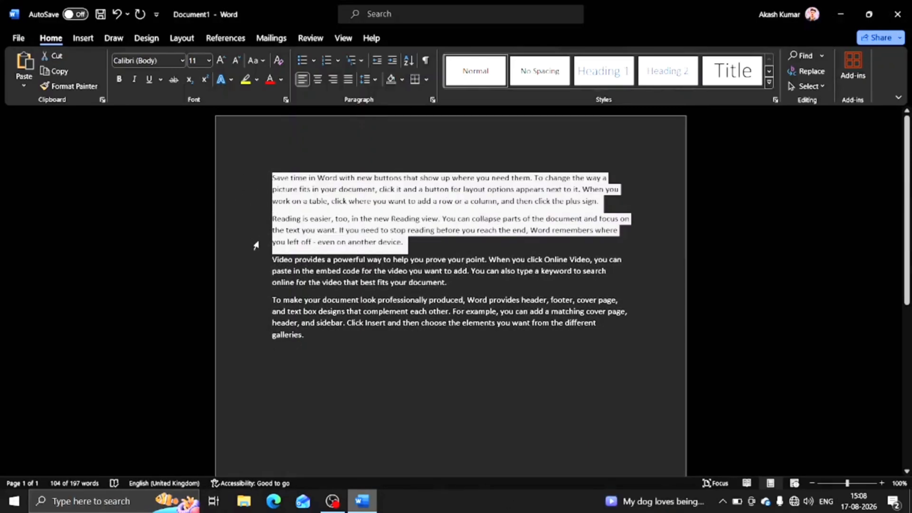
click(284, 368)
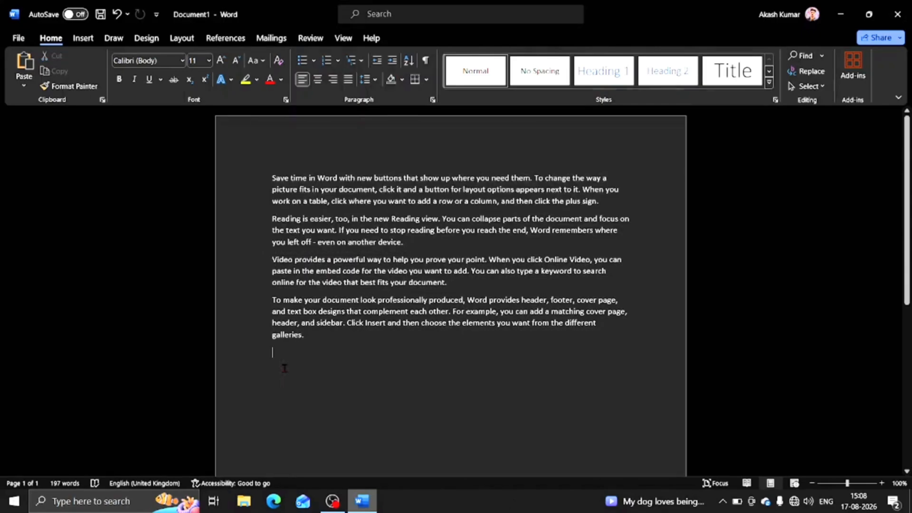
key(ctrl+v)
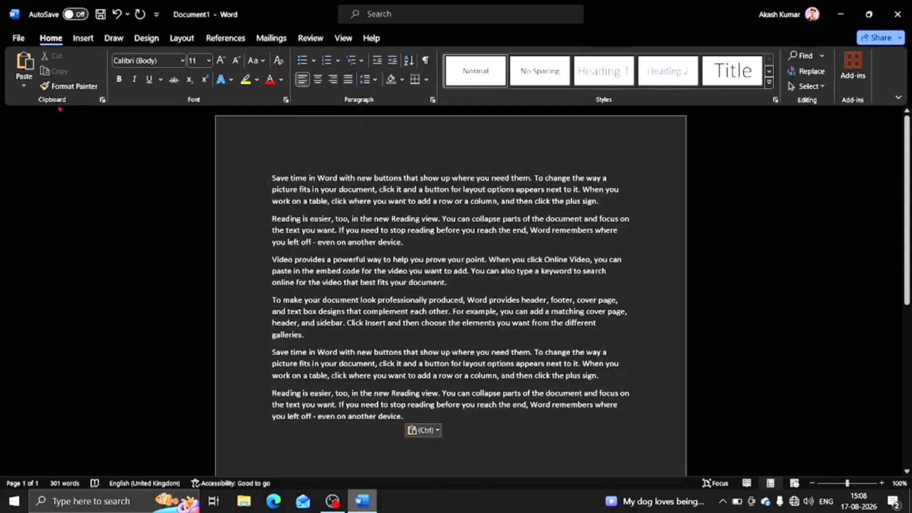
drag(250, 187, 268, 292)
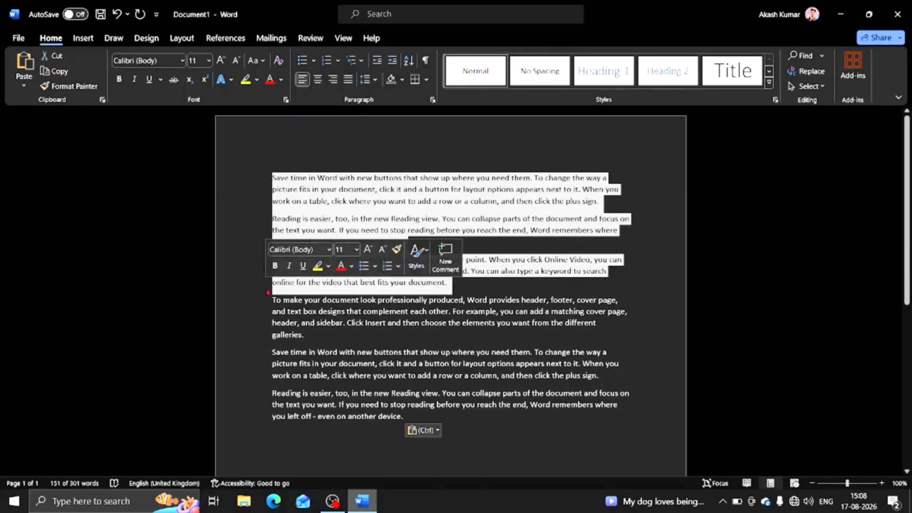
key(Delete)
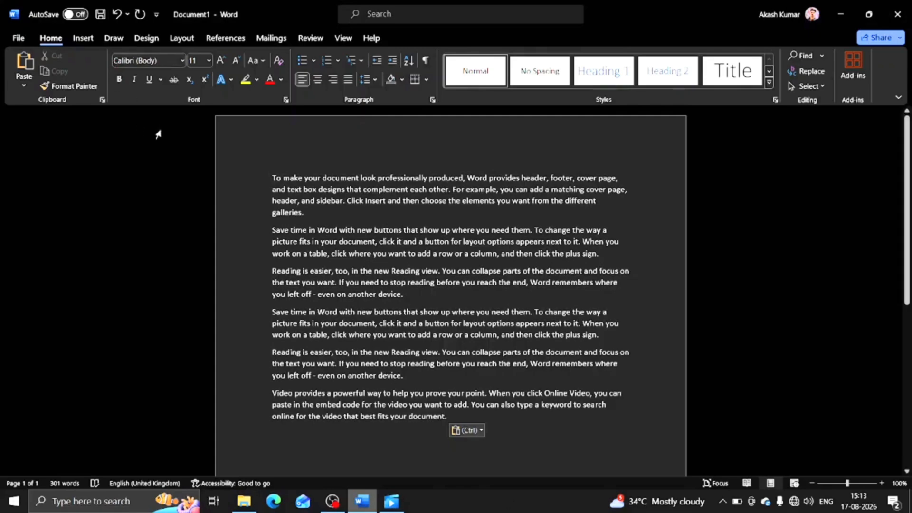
Set the first paragraph's font to Algerian
drag(240, 180, 243, 212)
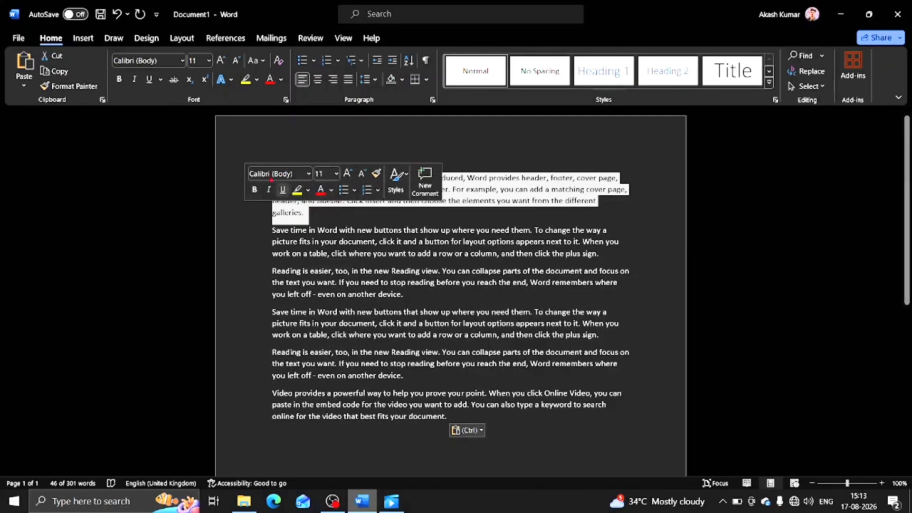
click(183, 60)
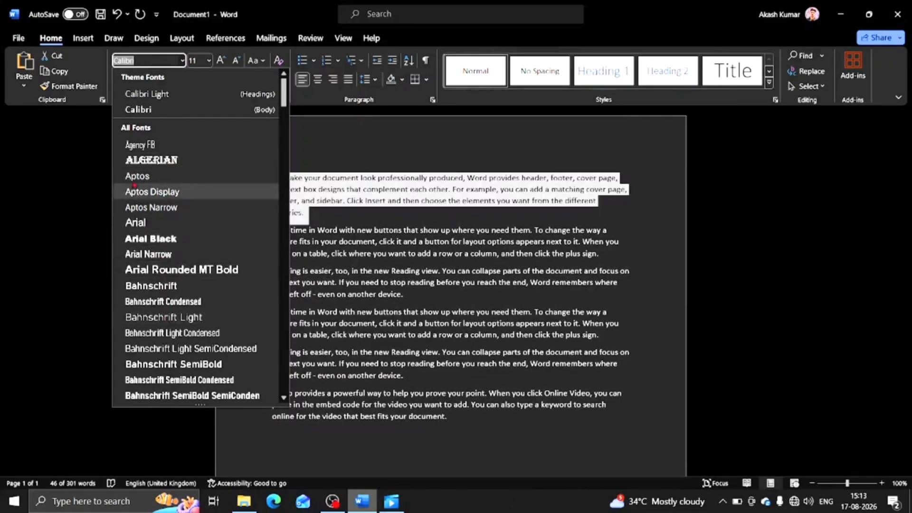
click(139, 160)
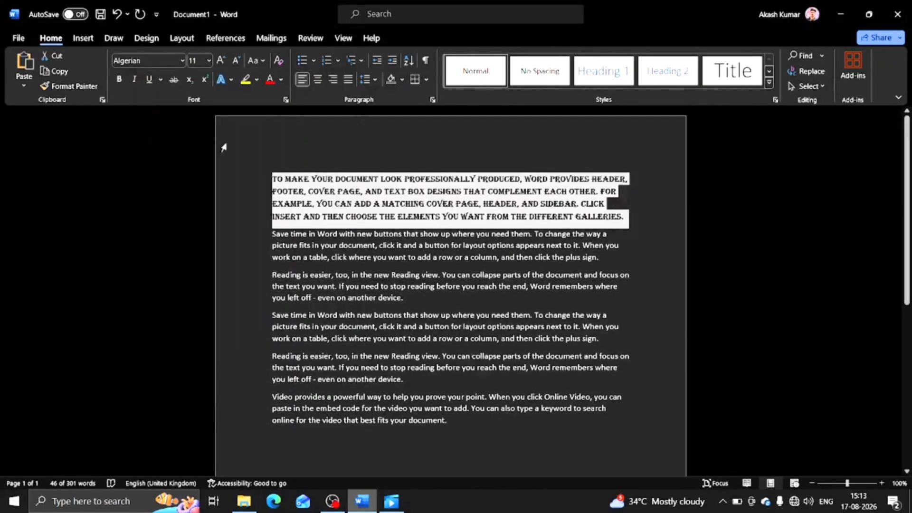
Preview larger font sizes on the first paragraph and enlarge its text stepwise to 18 pt
click(209, 61)
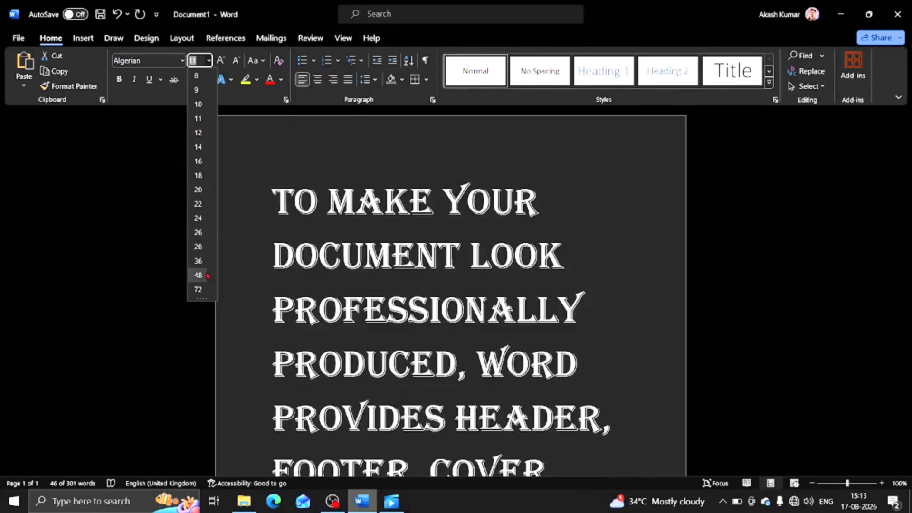
click(230, 107)
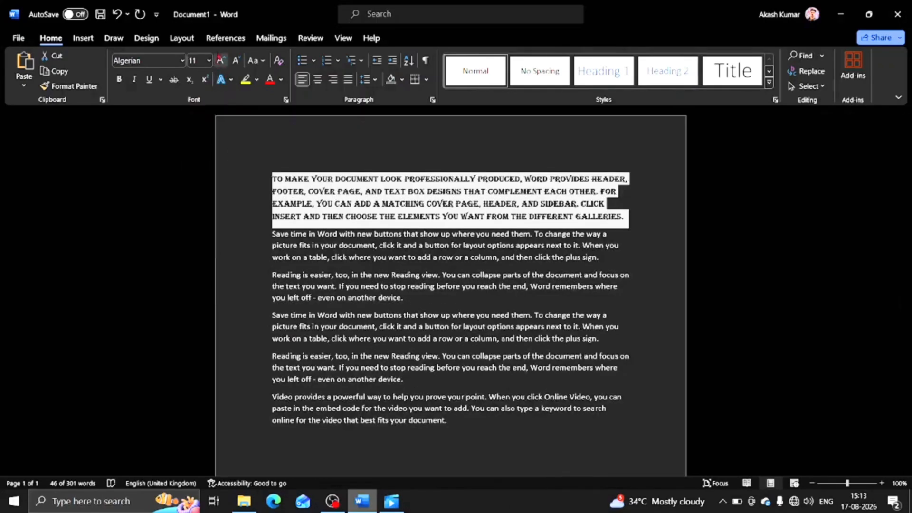
click(221, 61)
click(221, 61)
click(221, 61)
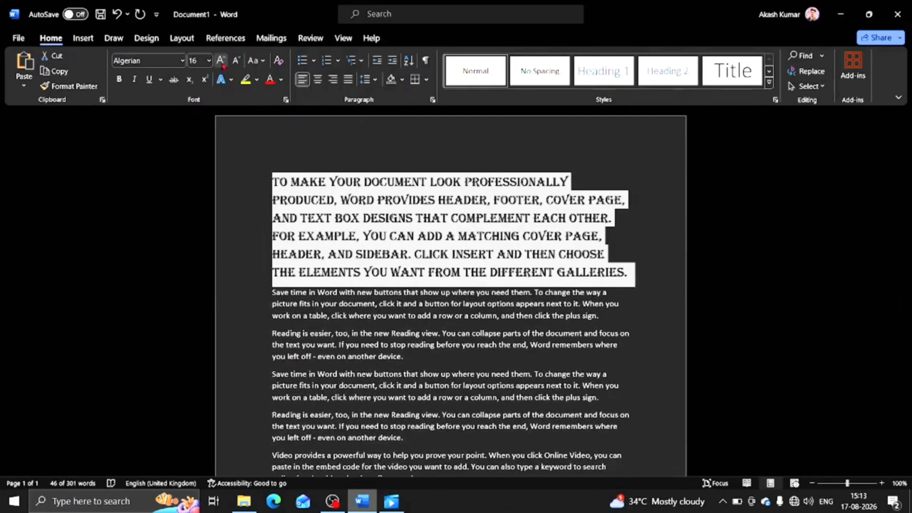
click(221, 61)
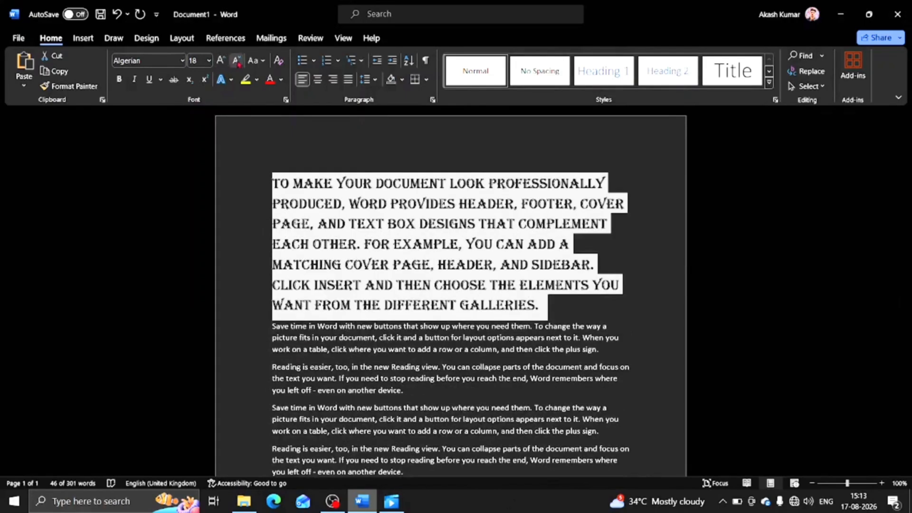
Try shrinking and growing the first paragraph's text stepwise, ending at a font size of 10 pt
click(236, 60)
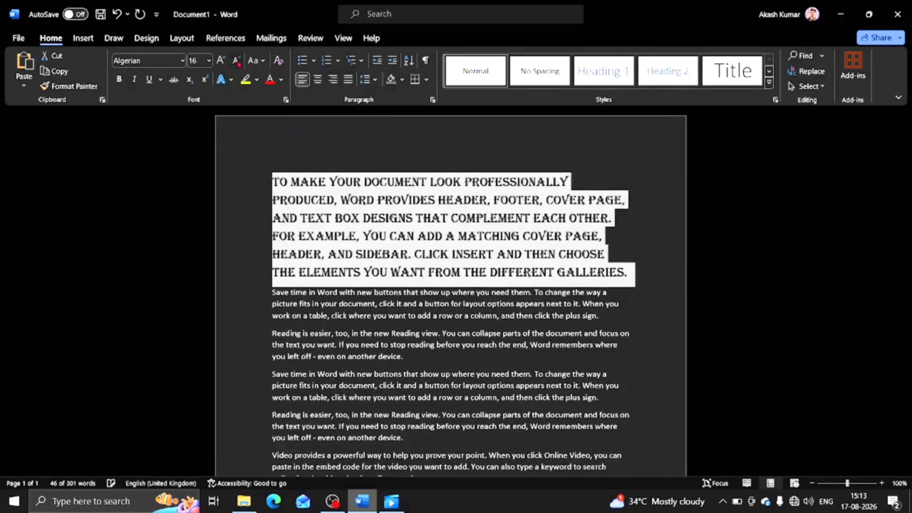
click(236, 61)
click(236, 61)
click(236, 61)
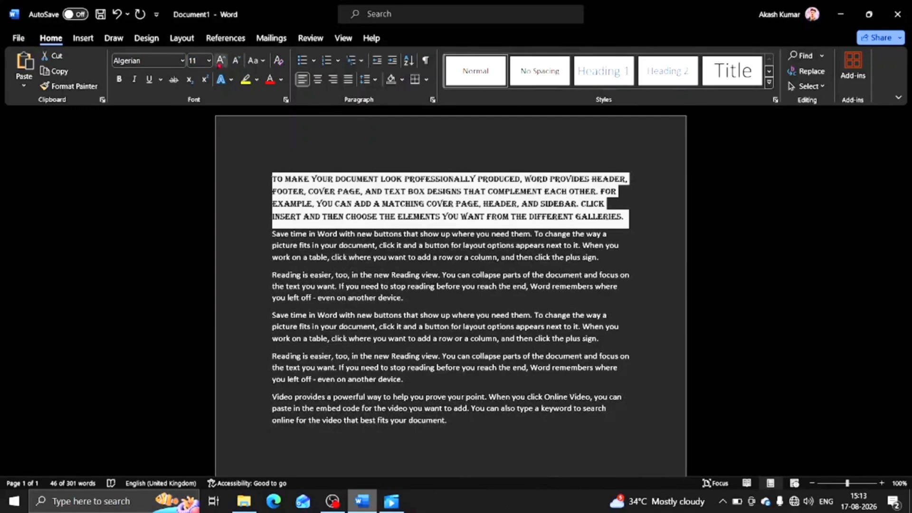
click(221, 60)
click(220, 61)
click(236, 61)
click(236, 61)
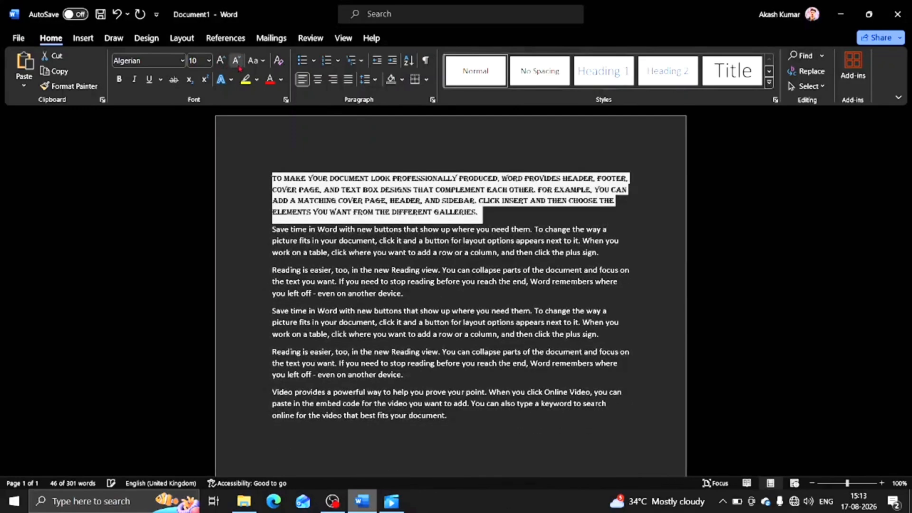
Change the first paragraph's font to the theme body font Calibri and deselect the text
click(183, 61)
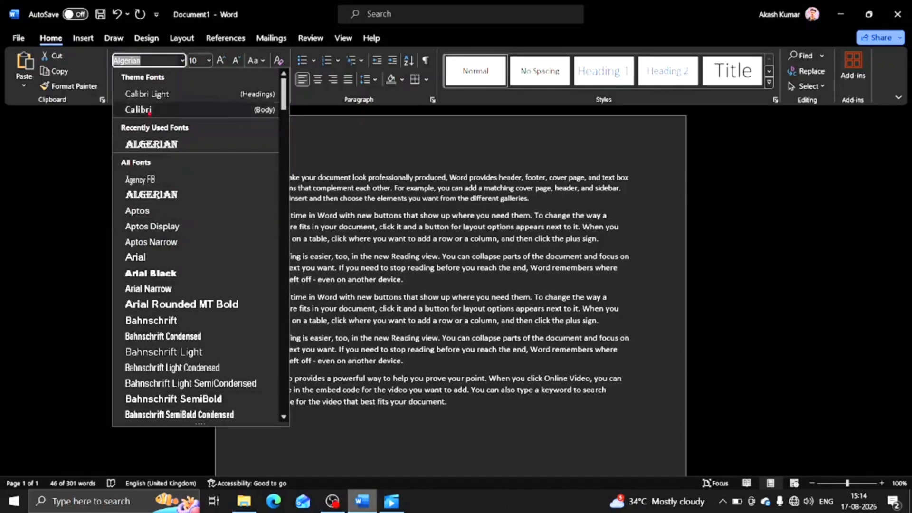
click(138, 109)
click(289, 226)
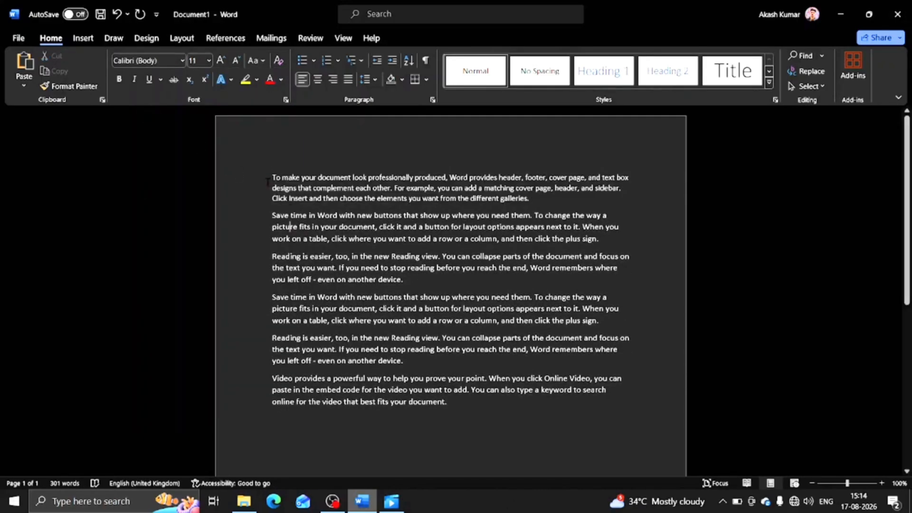
Convert the whole first paragraph to lowercase
drag(267, 179, 268, 209)
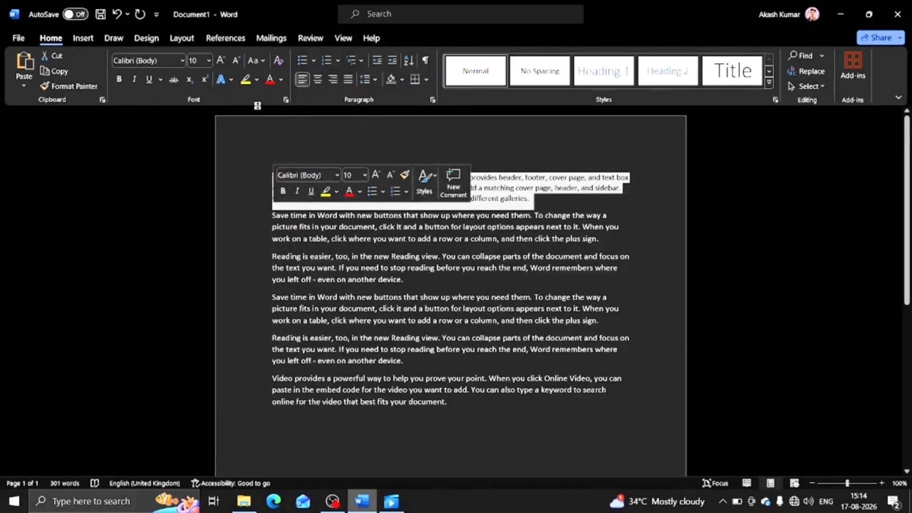
click(261, 62)
click(272, 91)
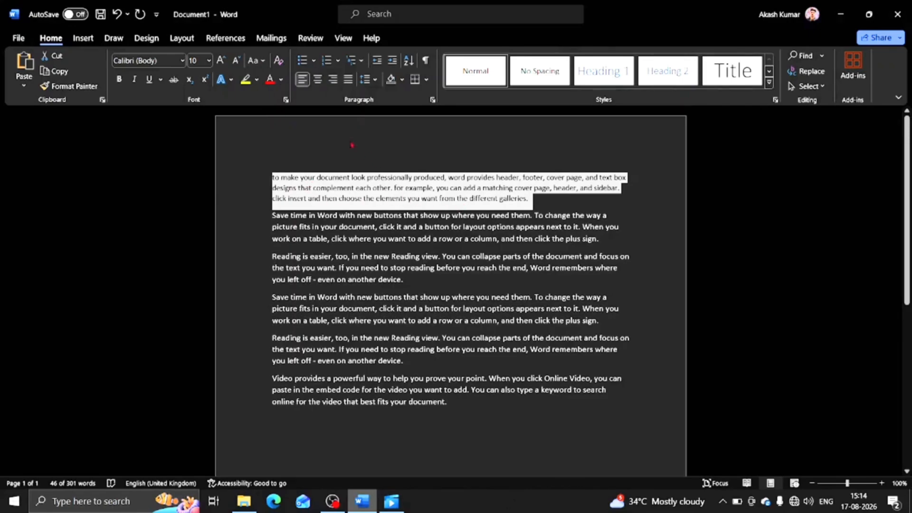
Change the first paragraph's case to UPPERCASE and from that to Capitalize Each Word
click(255, 60)
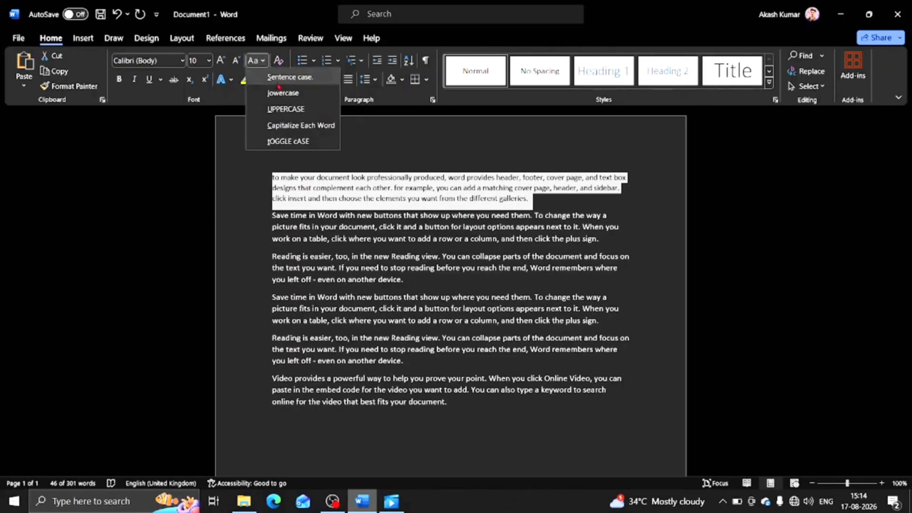
click(286, 108)
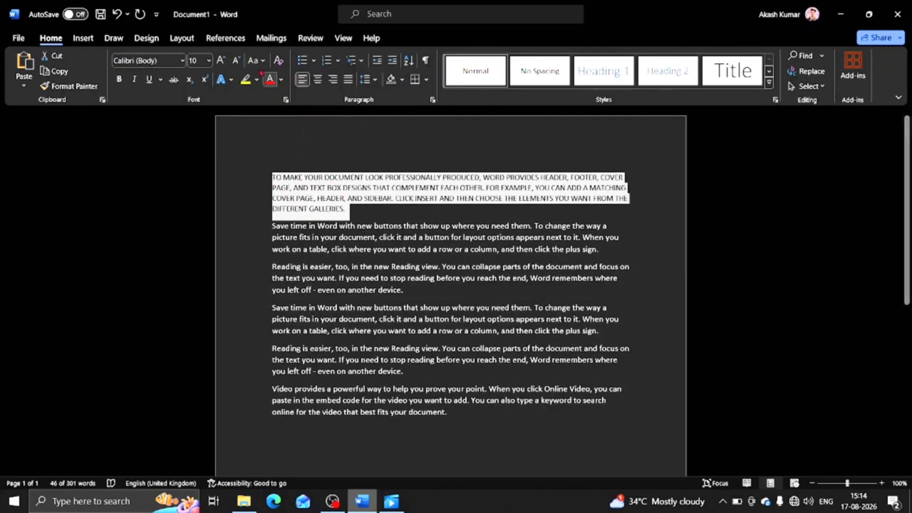
click(256, 60)
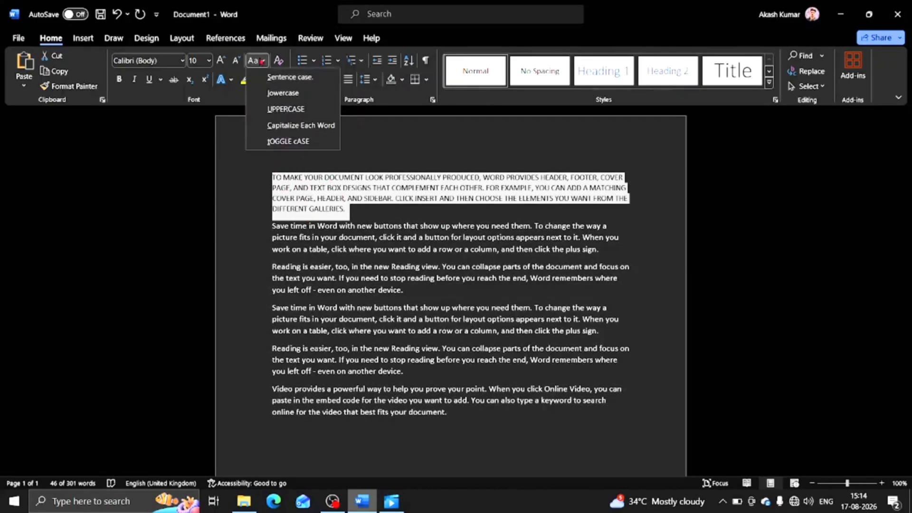
click(296, 125)
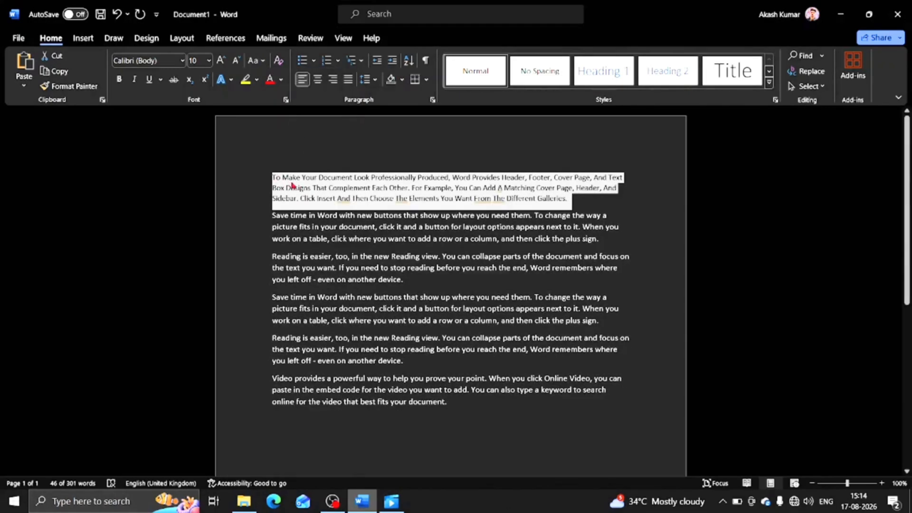
Apply tOGGLE cASE to the first paragraph and delete that paragraph
click(259, 60)
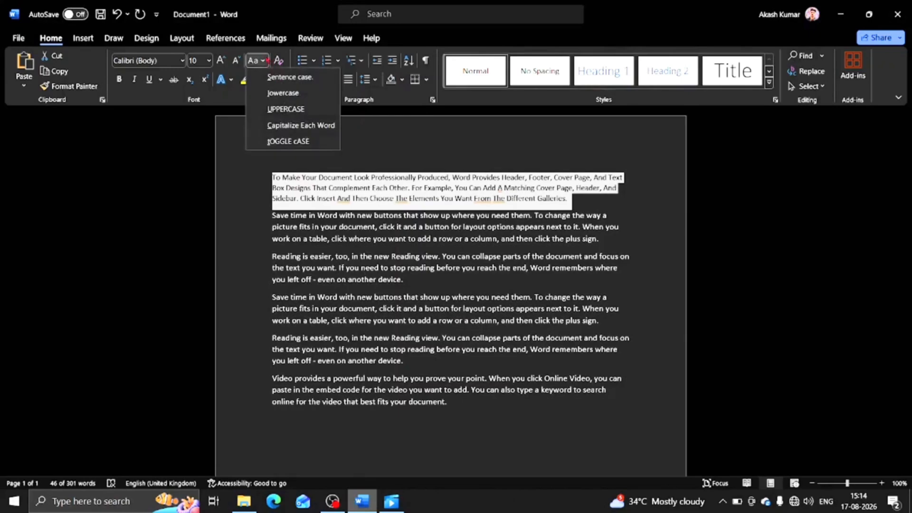
key(Escape)
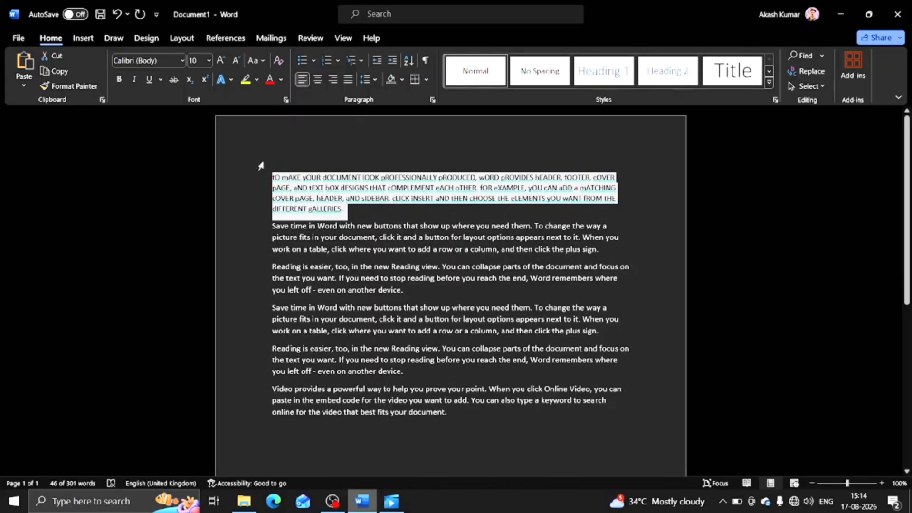
key(Delete)
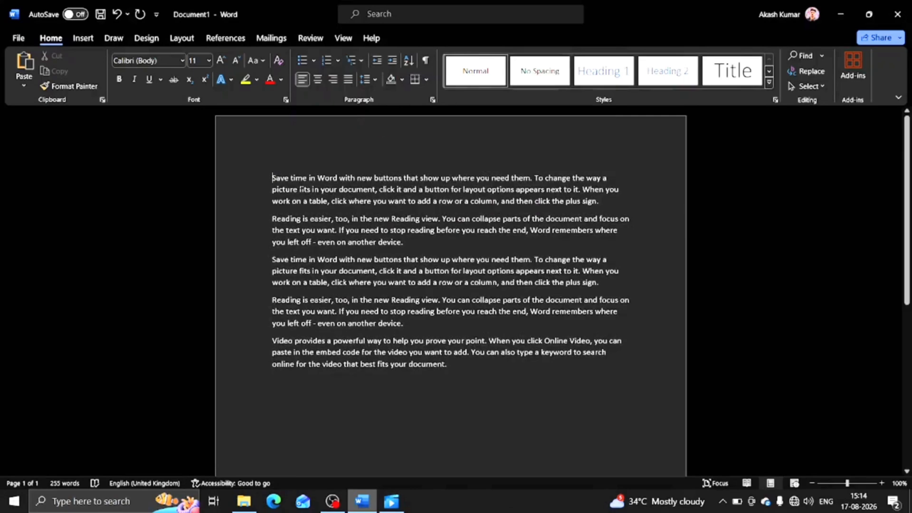
Make the "Save time in Word" paragraph at the start of the document bold and italic
drag(238, 180, 238, 207)
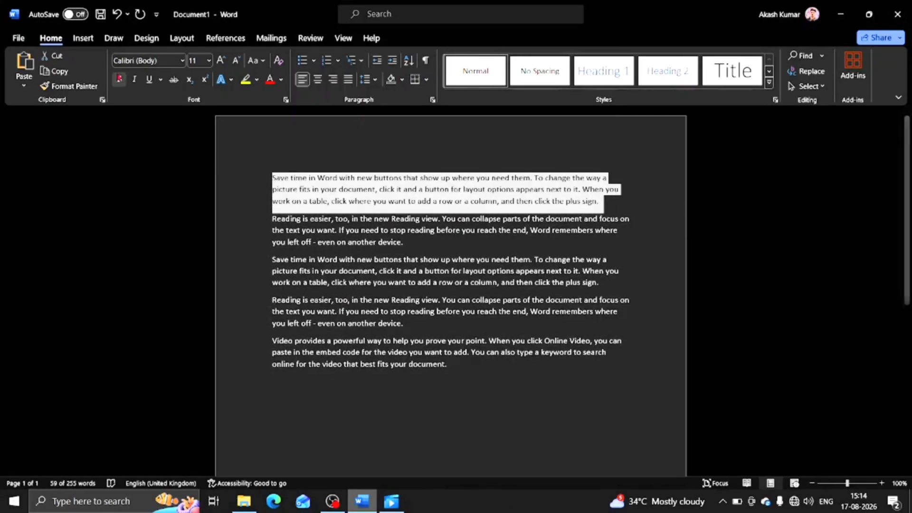
click(119, 79)
click(271, 251)
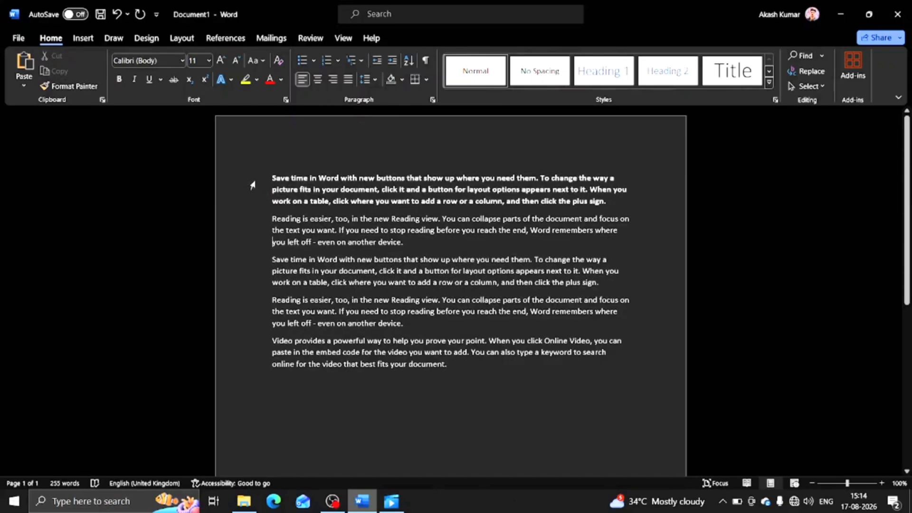
drag(251, 181, 256, 208)
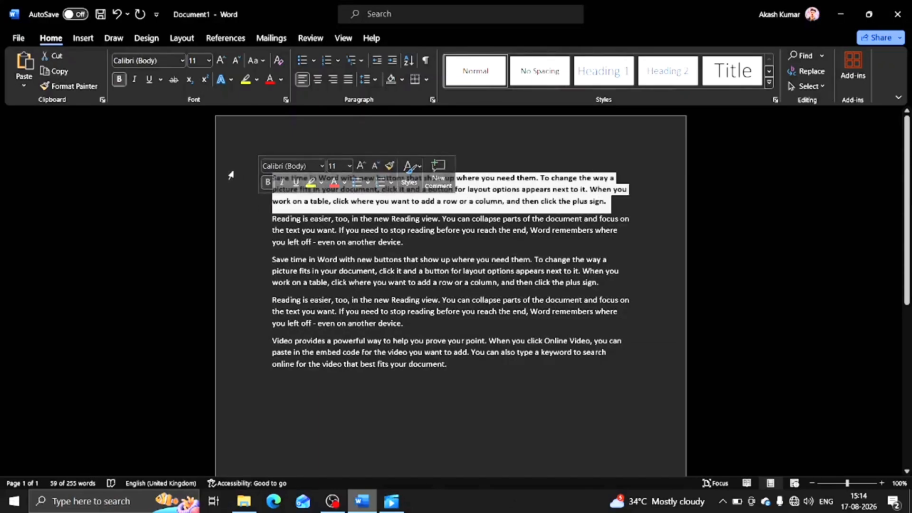
click(135, 79)
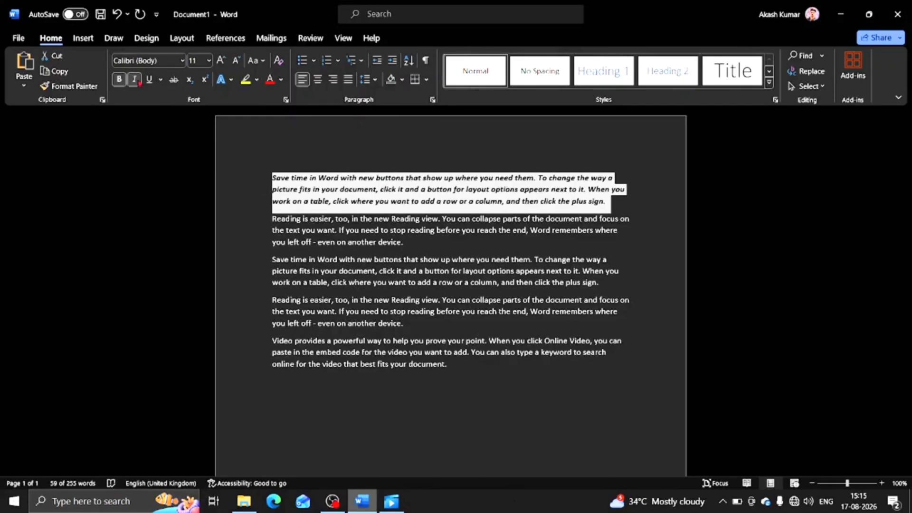
Underline the second paragraph, "Reading is easier", with a solid single line and remove that underline
drag(254, 224, 256, 245)
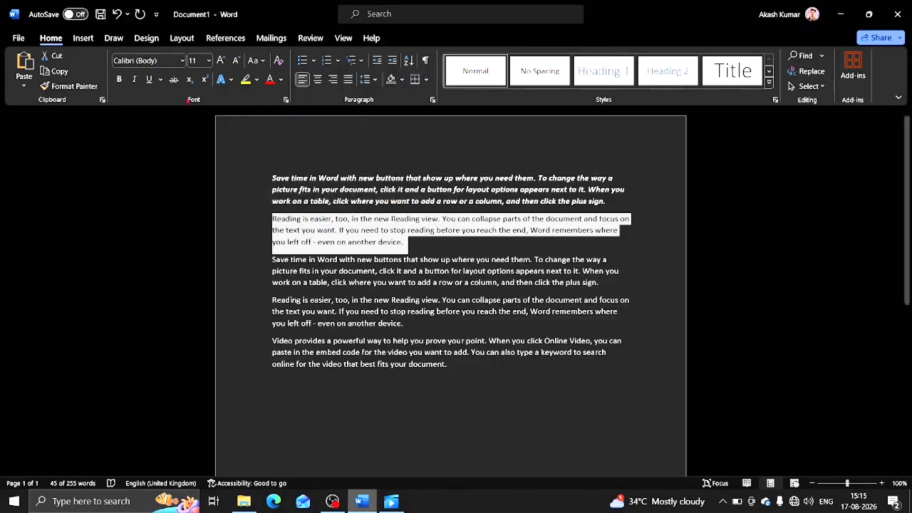
click(161, 79)
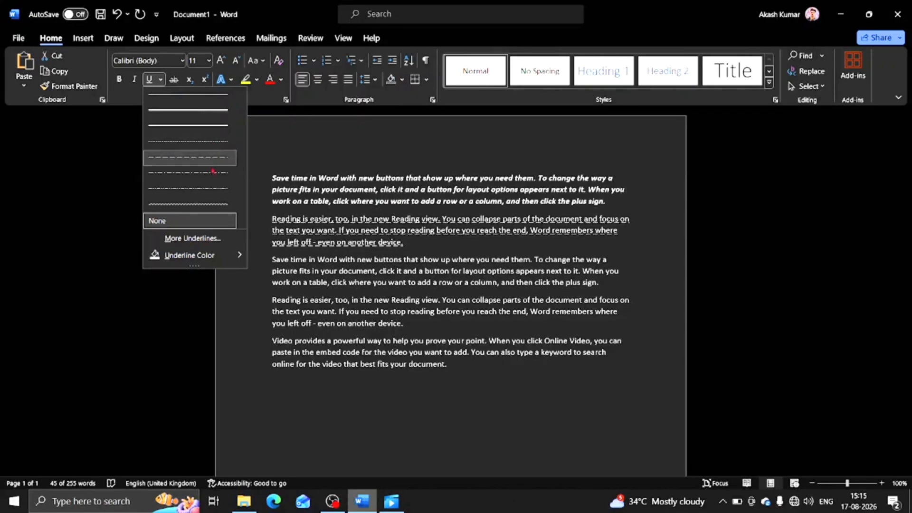
click(188, 95)
click(292, 282)
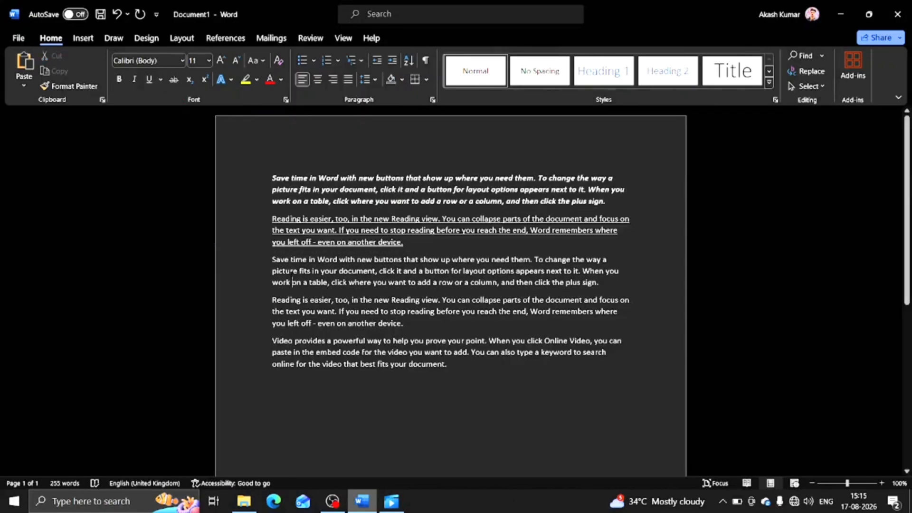
drag(234, 219, 241, 242)
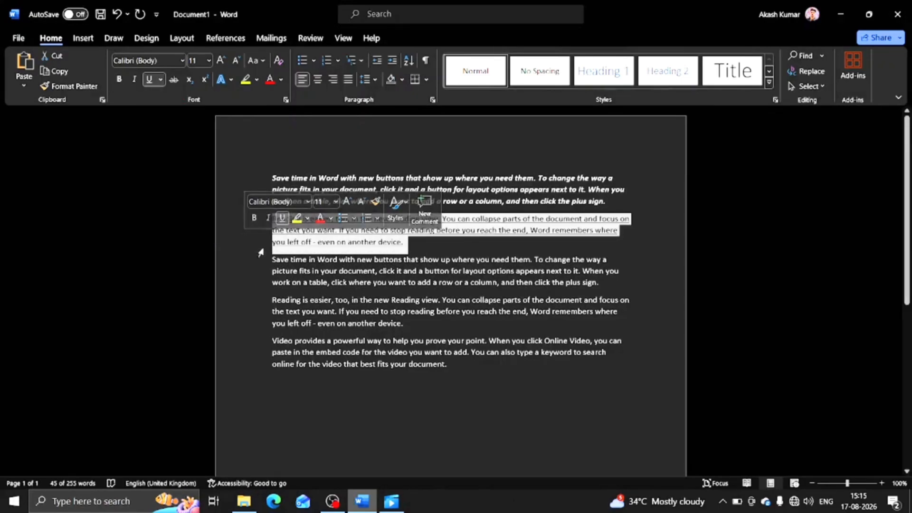
key(ctrl+u)
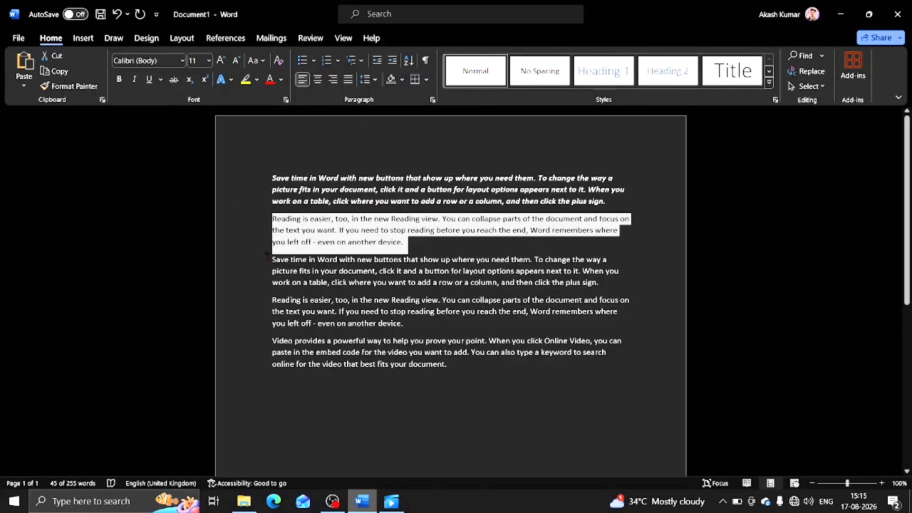
Apply strikethrough to the bold italic "Save time in Word" paragraph at the start of the document
click(278, 282)
drag(240, 184, 245, 212)
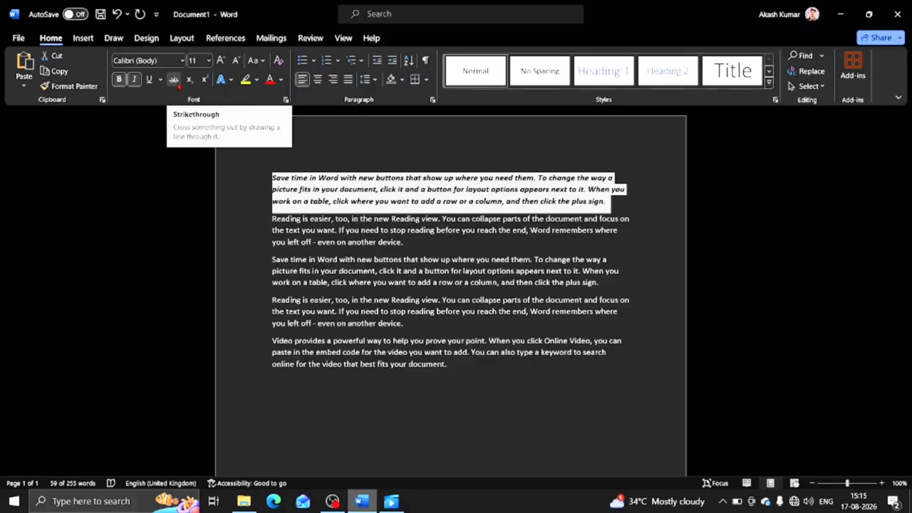
click(174, 80)
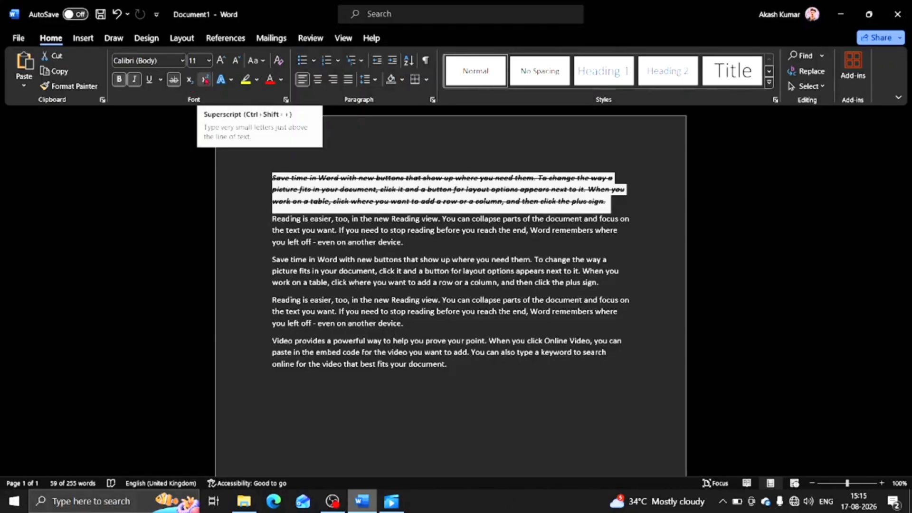
Enter A with a superscript 2 on the line below the last paragraph, and delete that entry
scroll(288, 275, down, 4)
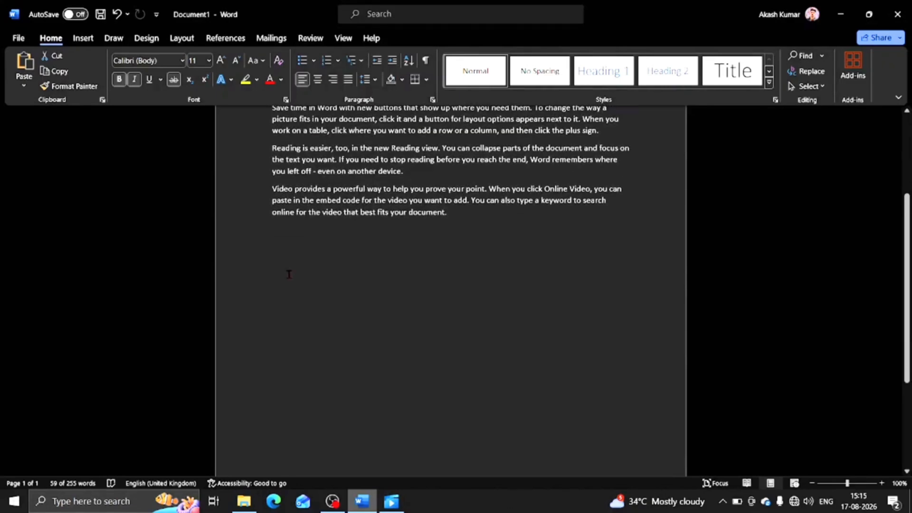
click(278, 259)
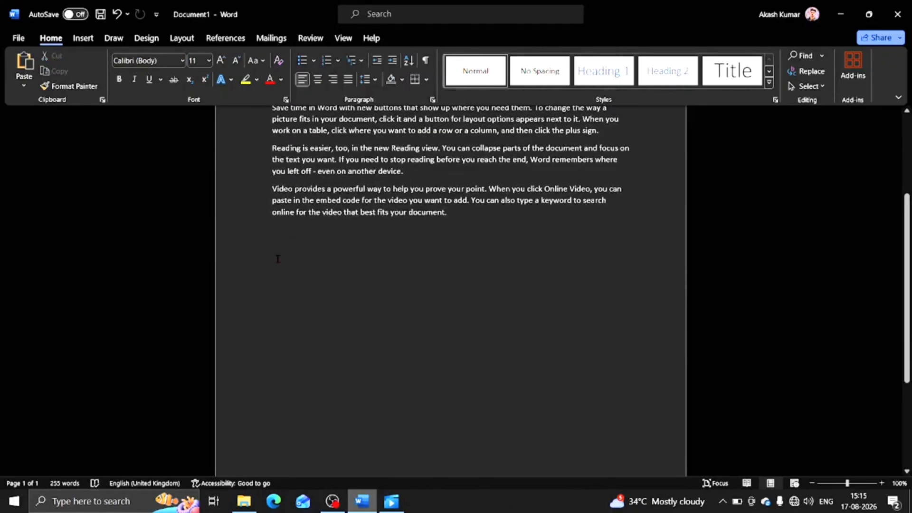
key(ctrl+z)
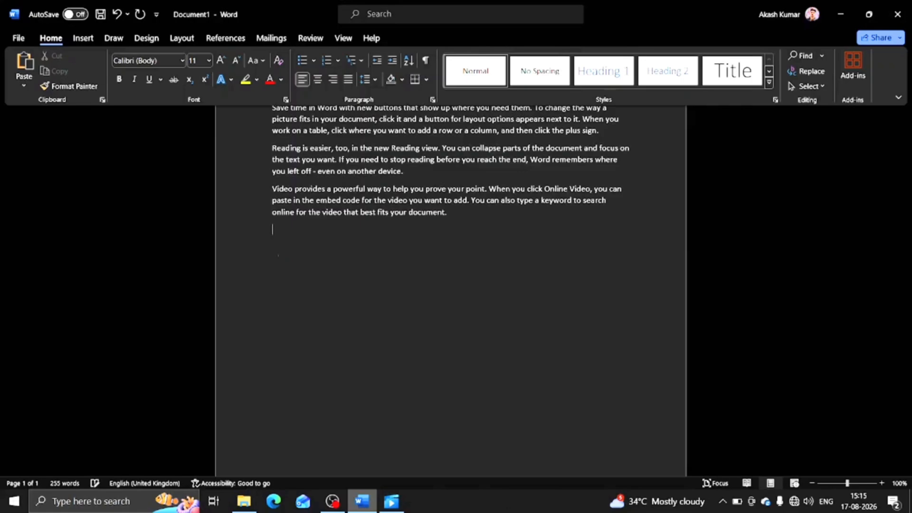
text(A2)
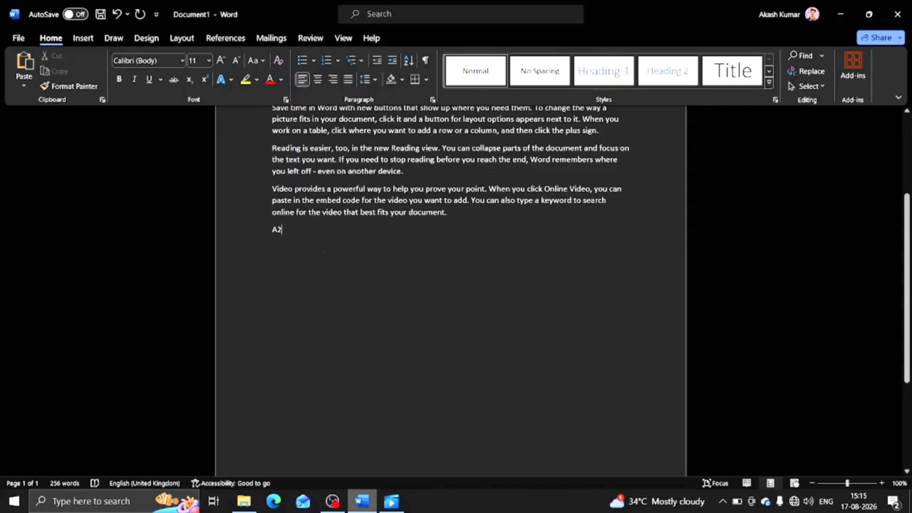
key(BackSpace)
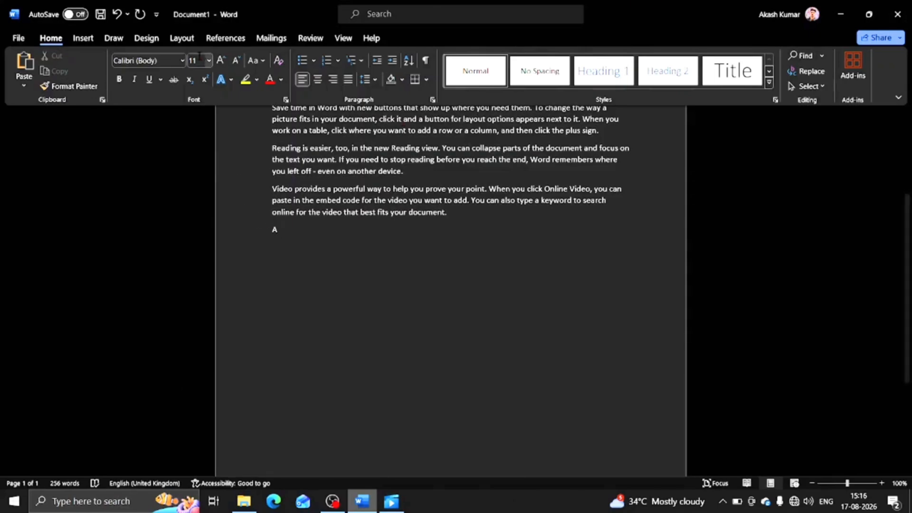
click(204, 79)
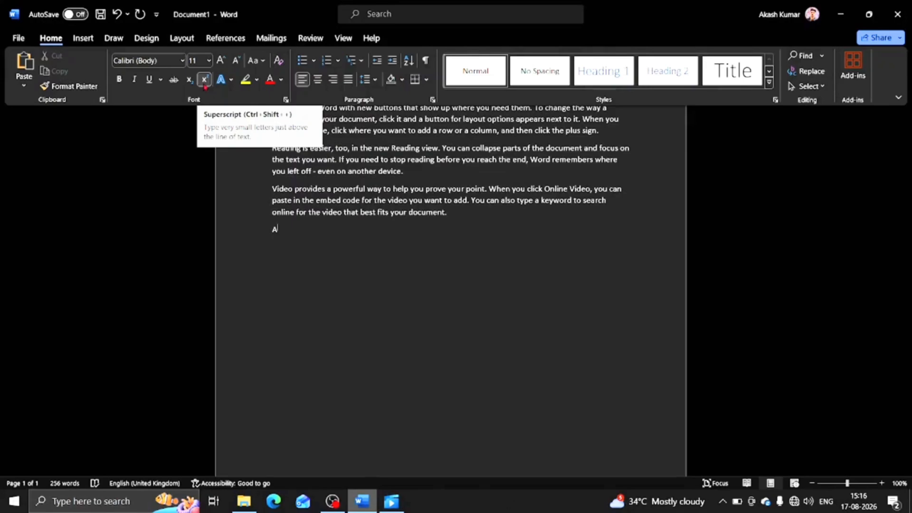
text(2)
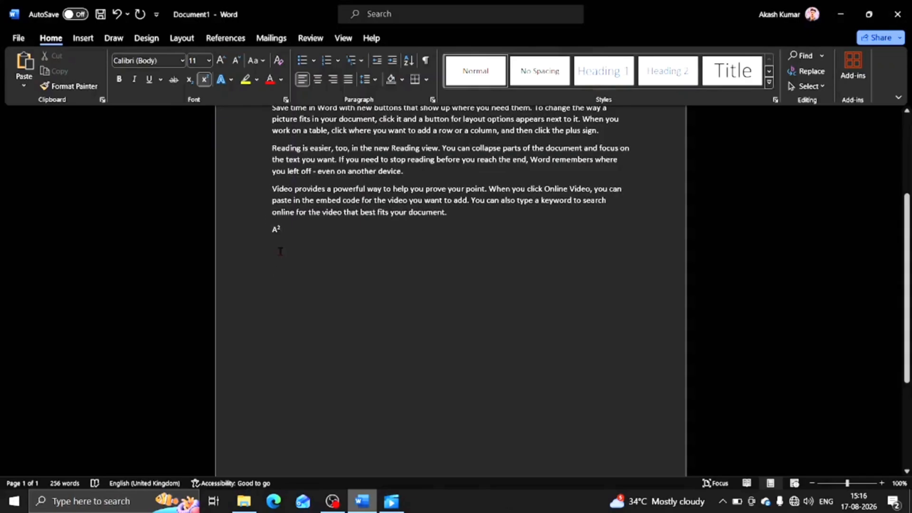
key(BackSpace)
key(BackSpace)
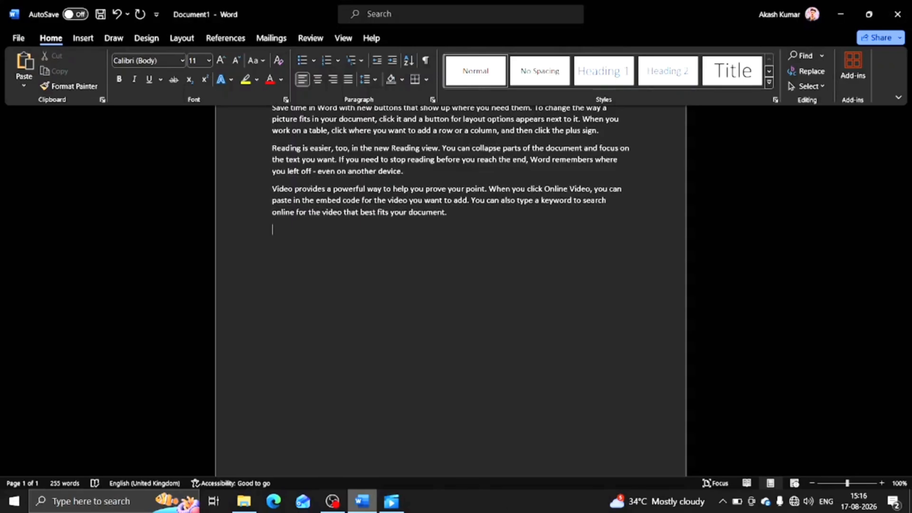
Enter H with a subscript 2 on the line below the last paragraph, and delete that entry
text(H)
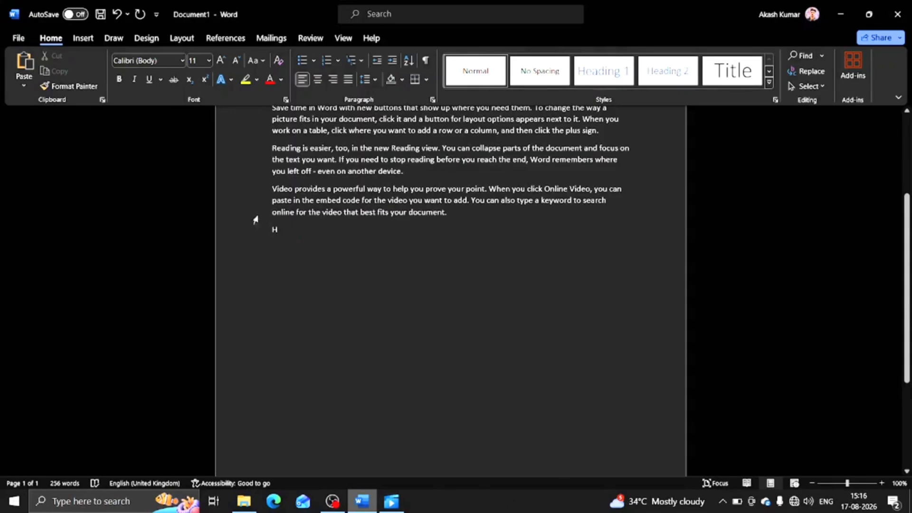
click(189, 80)
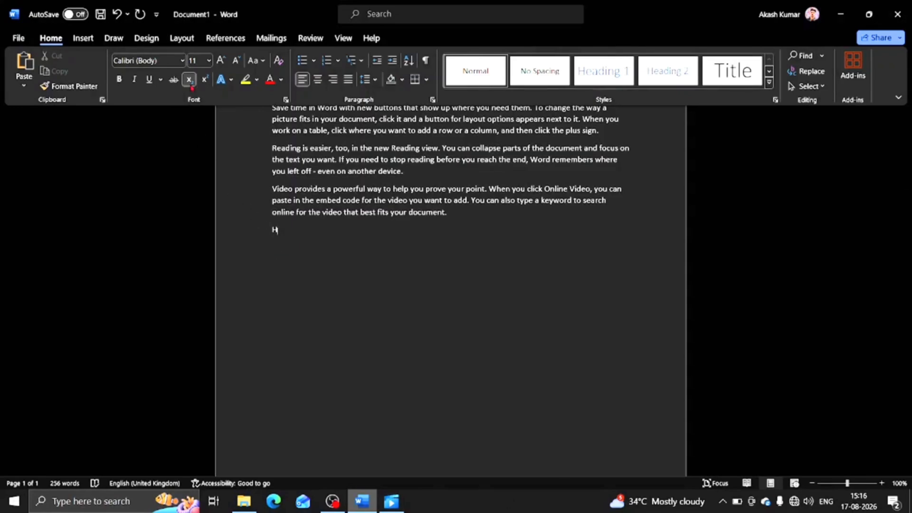
text(2)
click(189, 80)
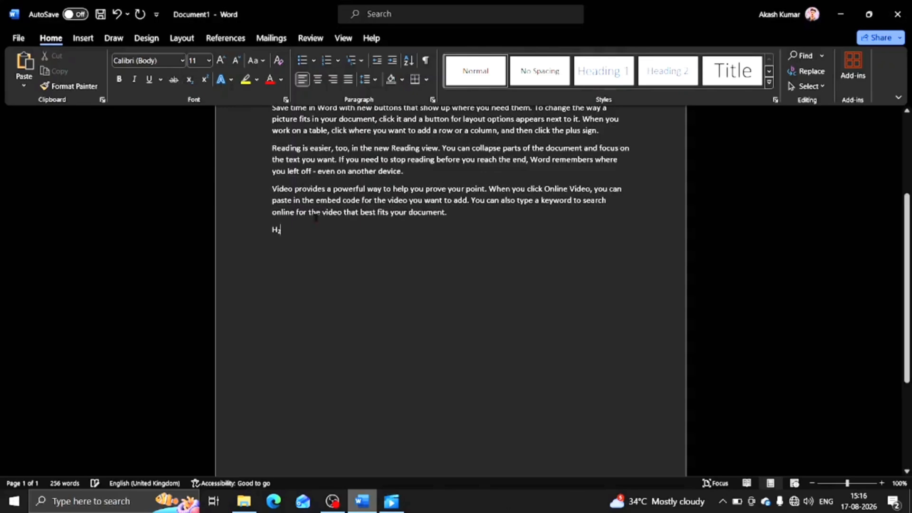
key(BackSpace)
key(BackSpace)
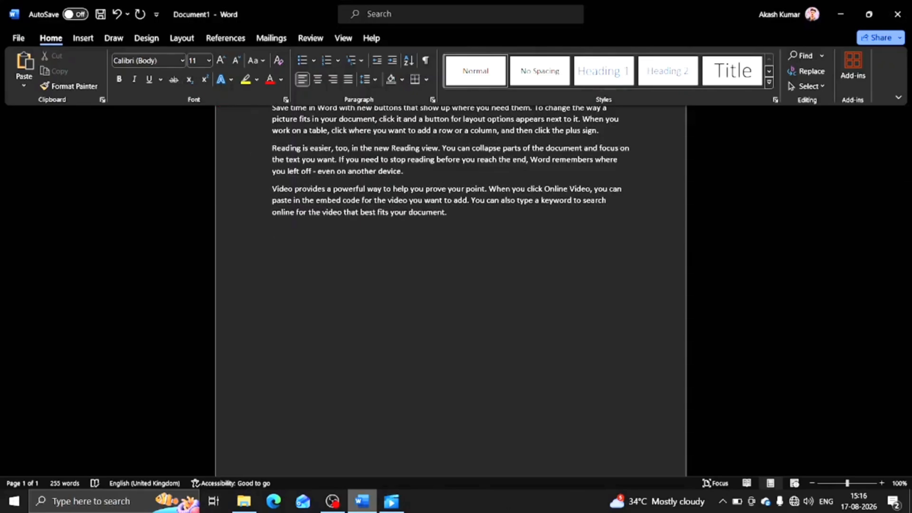
Remove the strikethrough, italic and bold formatting from the first paragraph
scroll(256, 192, up, 3)
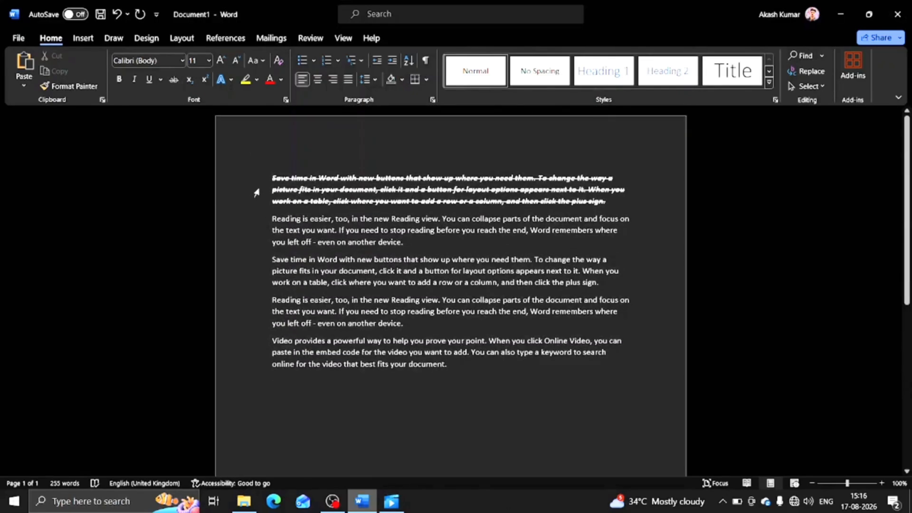
drag(250, 185, 256, 205)
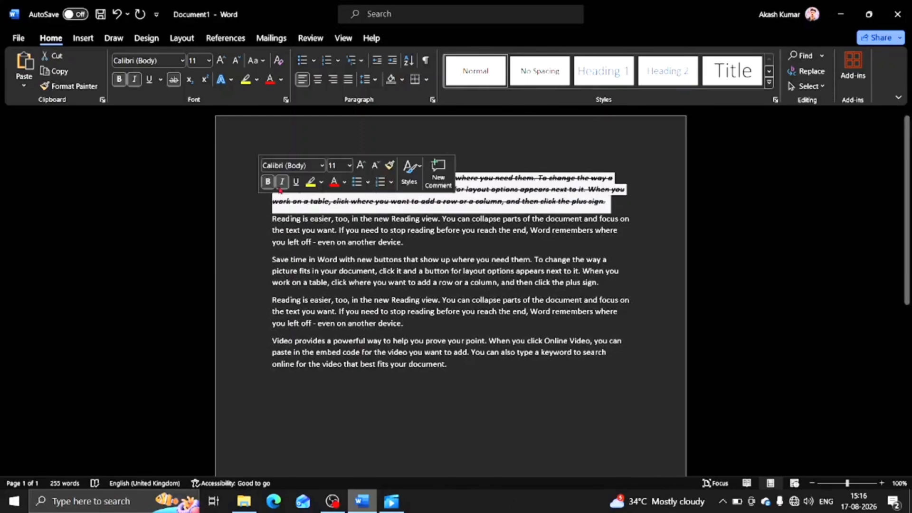
click(174, 82)
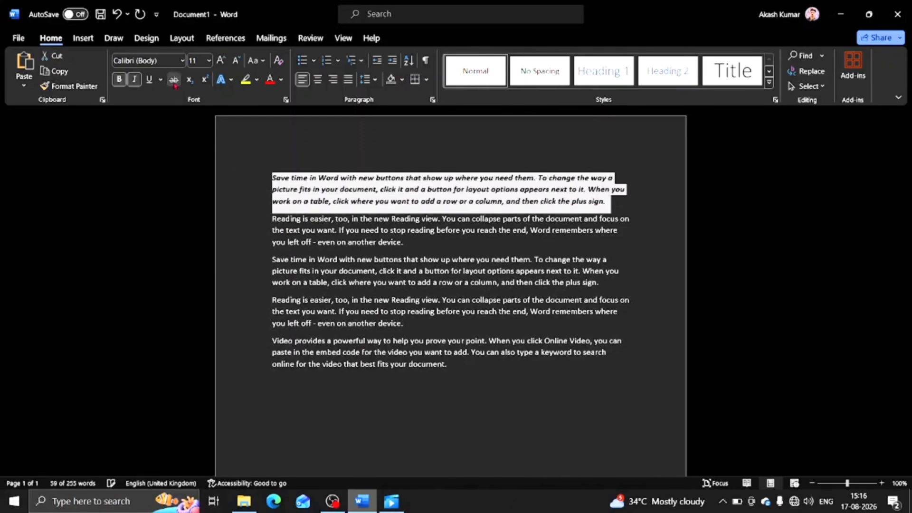
click(136, 81)
click(118, 81)
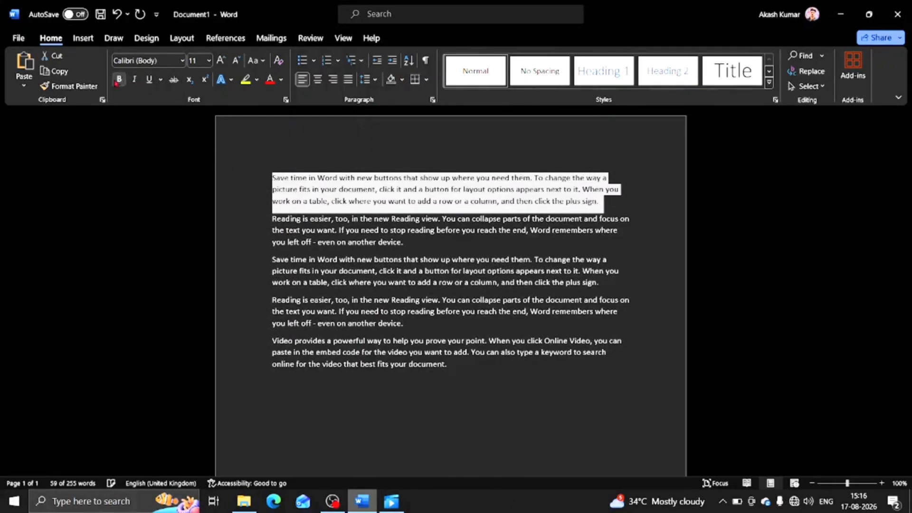
Apply the orange preset text effect to the whole first paragraph
click(241, 186)
drag(242, 184, 254, 205)
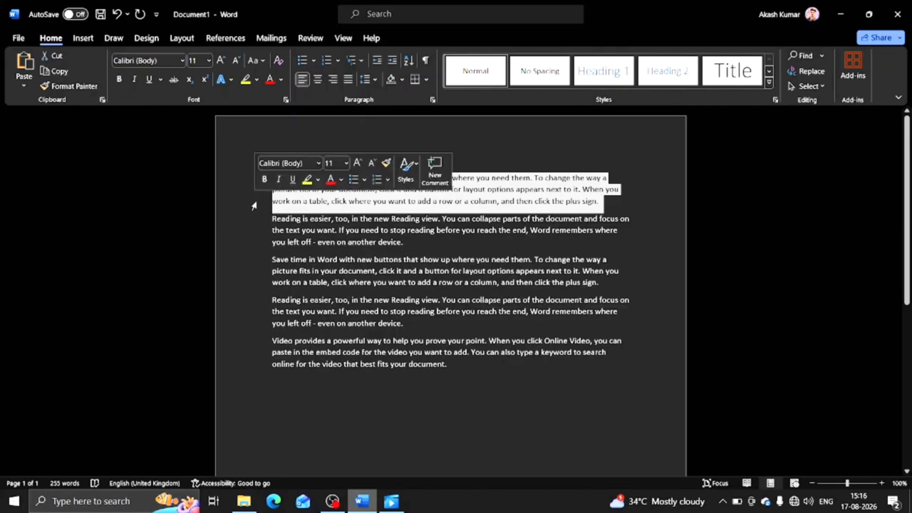
click(223, 79)
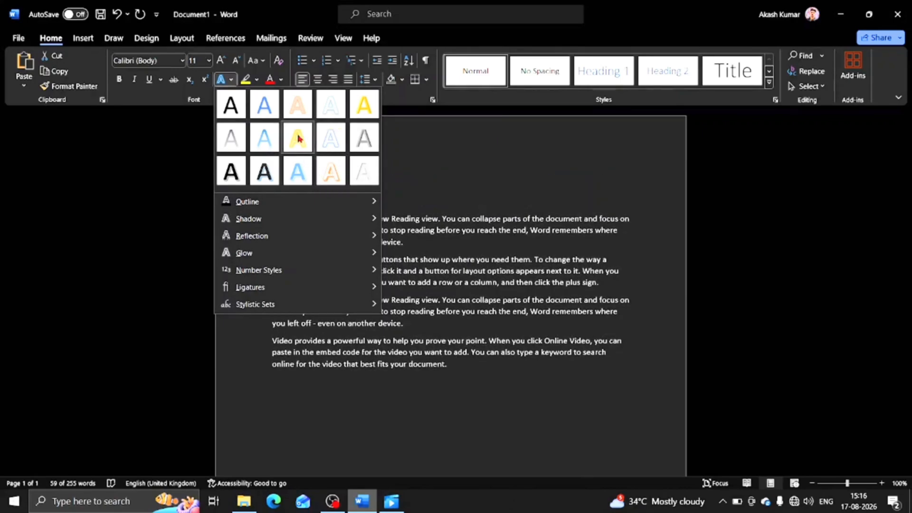
click(293, 108)
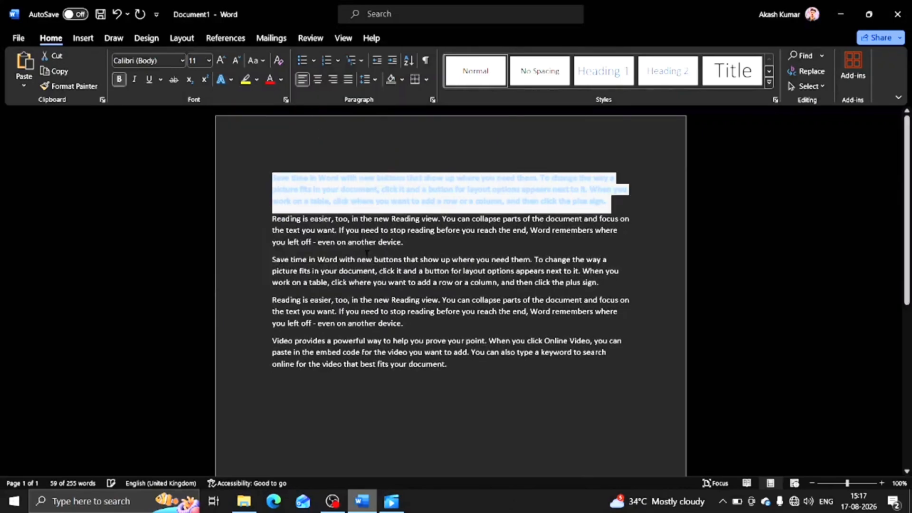
Preview the Shadow, Reflection and Glow text effects on the first paragraph, and delete that paragraph
click(322, 208)
drag(258, 186, 264, 205)
click(231, 80)
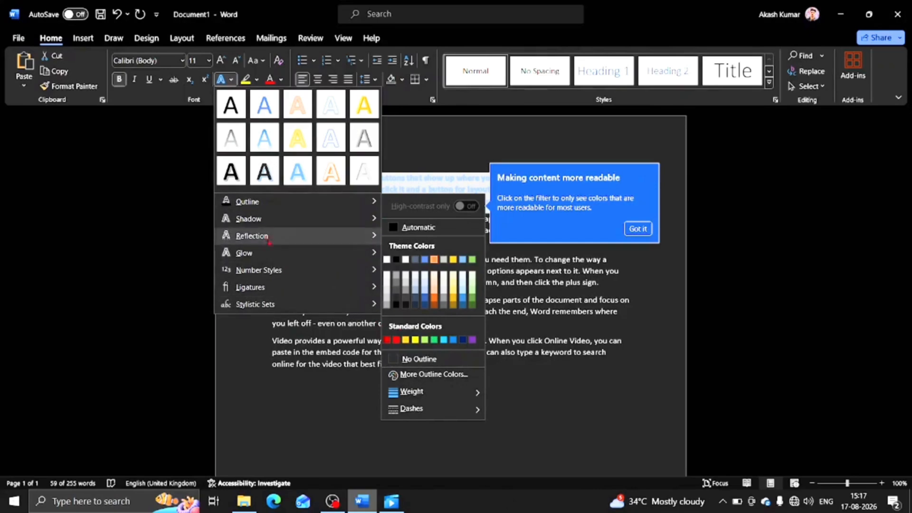
mouse_move(352, 219)
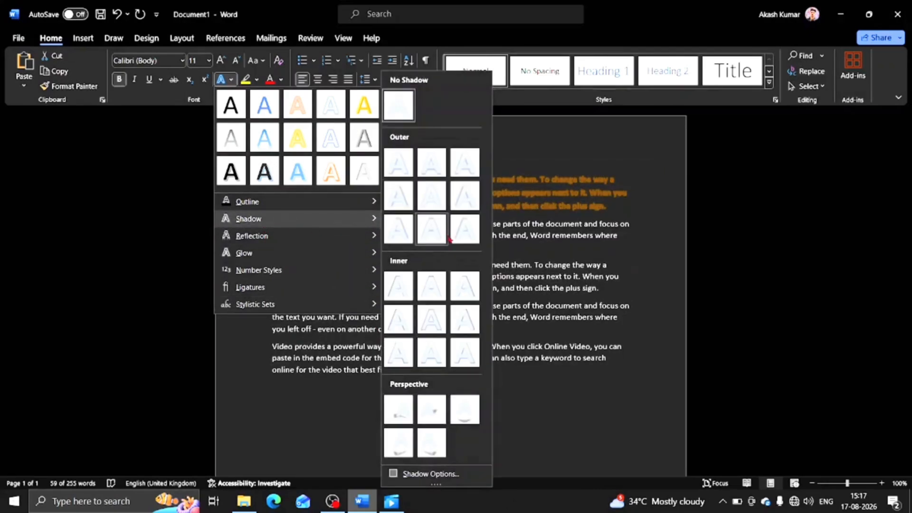
mouse_move(316, 236)
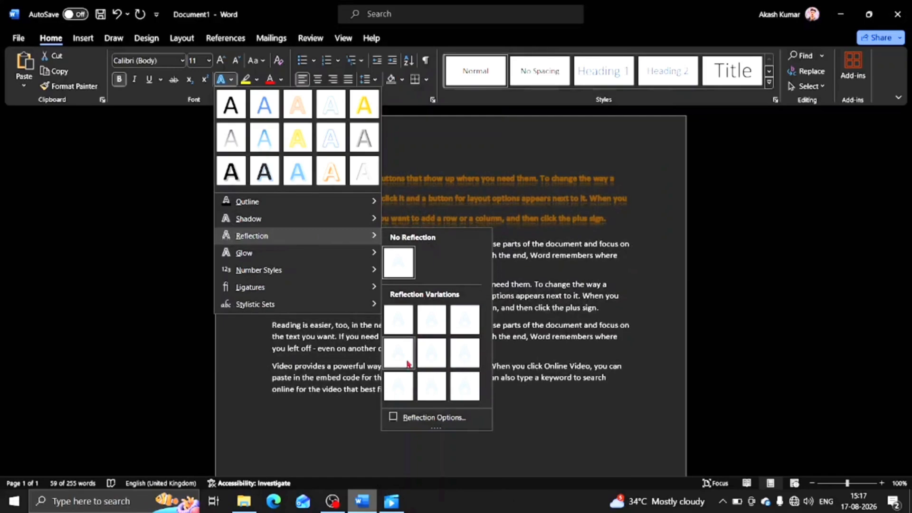
mouse_move(337, 257)
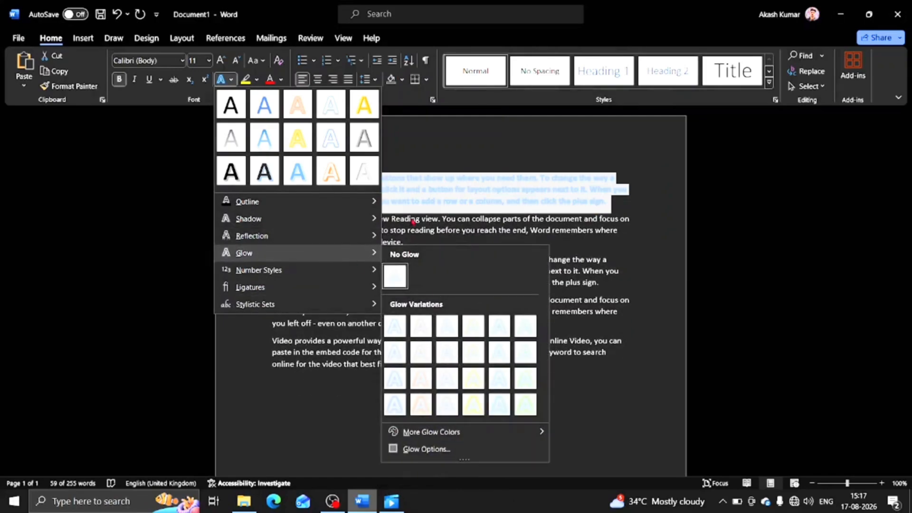
click(403, 166)
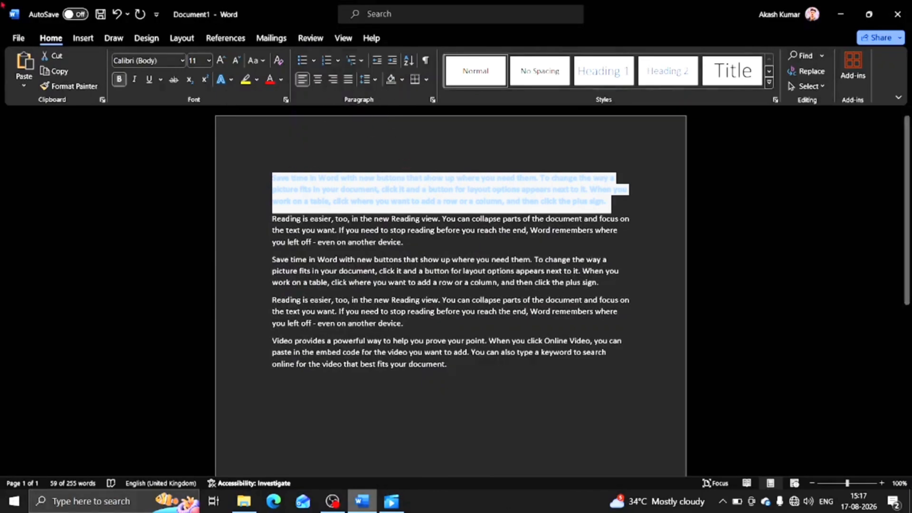
key(Delete)
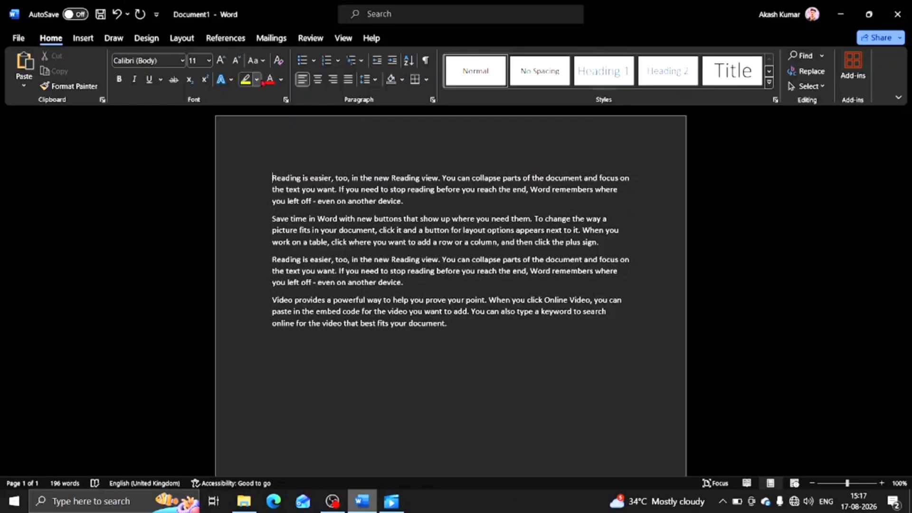
Highlight the "Reading is easier" paragraph at the start of the document in dark blue
drag(244, 181, 248, 204)
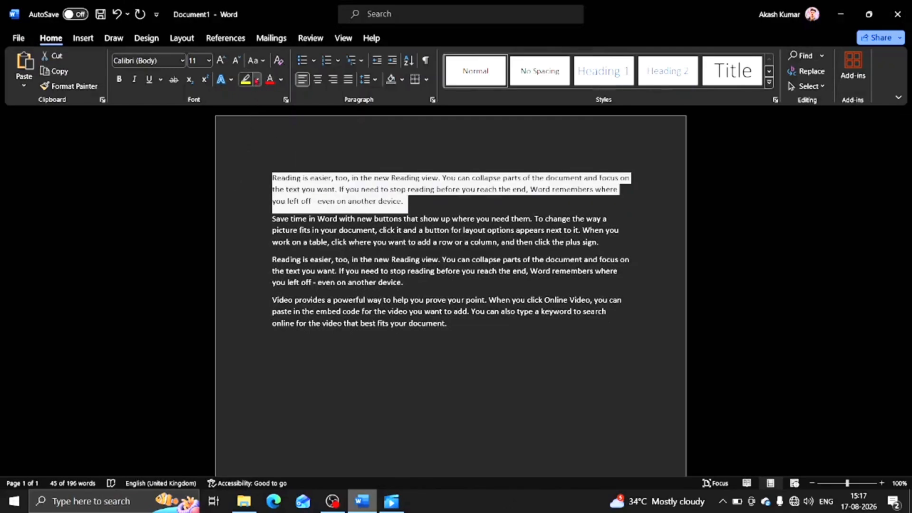
click(257, 79)
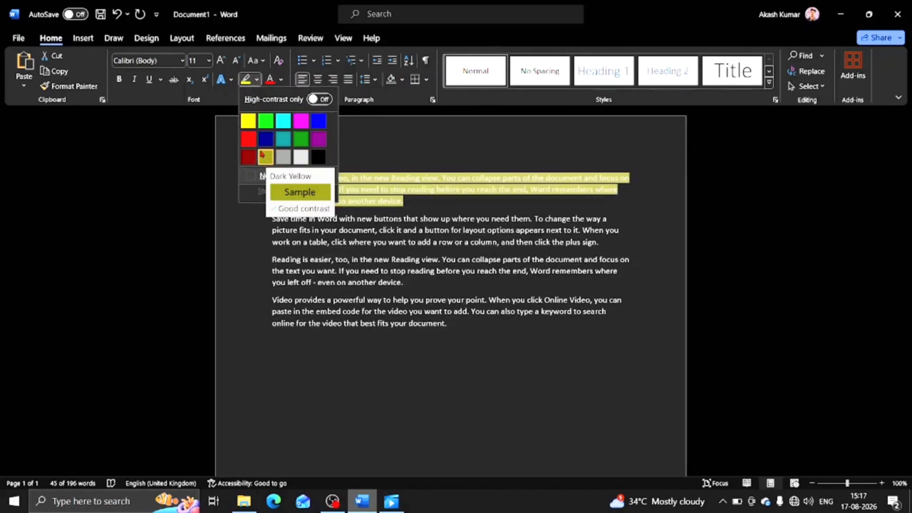
click(264, 139)
click(327, 241)
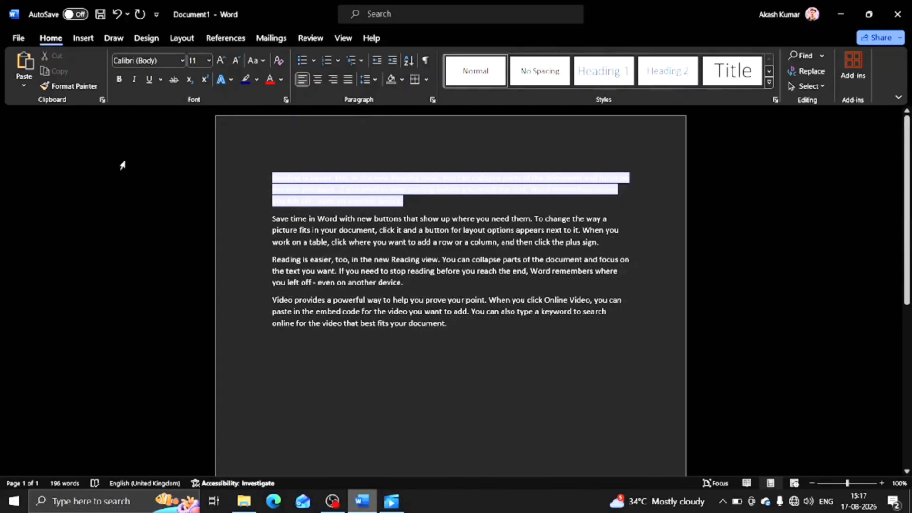
Remove the highlight colour from the "Reading is easier" paragraph at the start of the document
drag(423, 204, 238, 176)
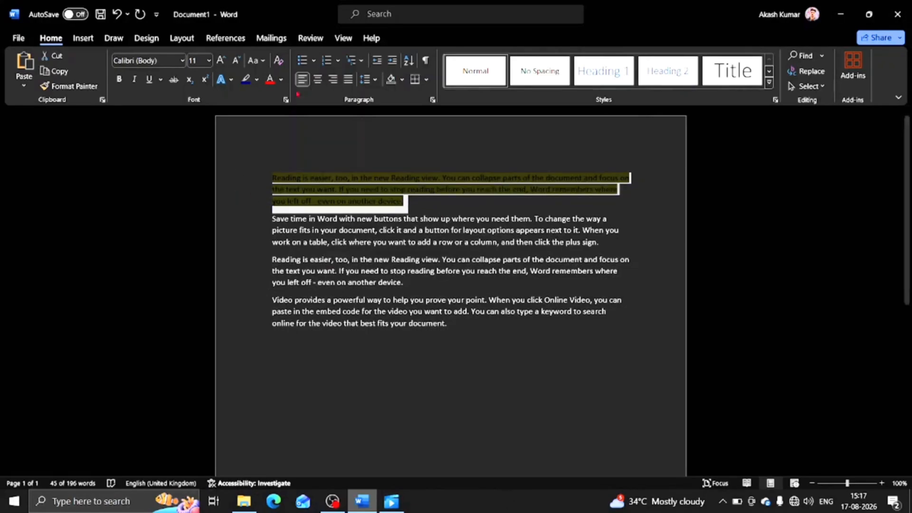
click(256, 79)
click(268, 176)
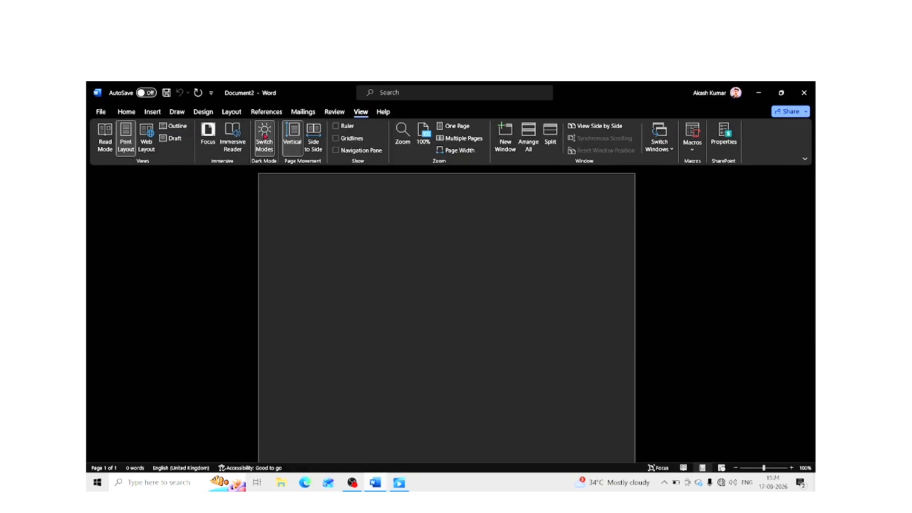
Switch the page of the new document to a white background and generate sample paragraphs with the rand() function
click(264, 136)
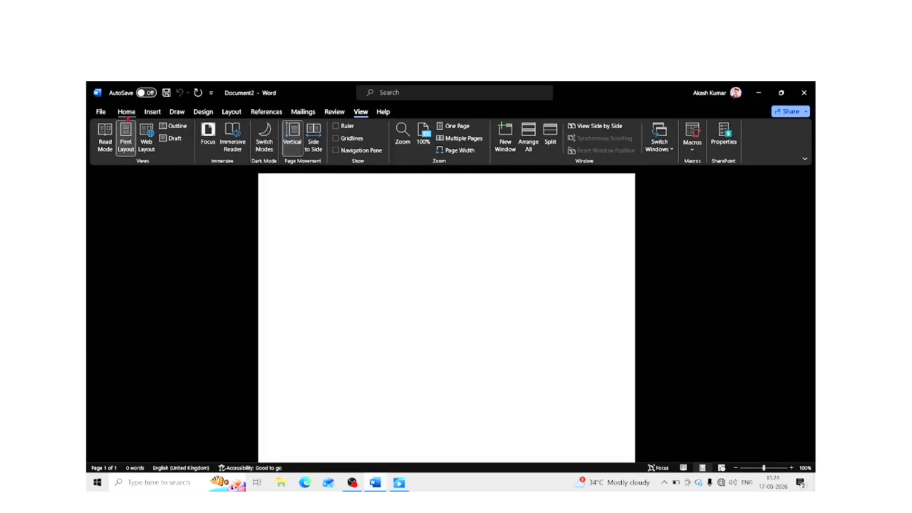
click(126, 112)
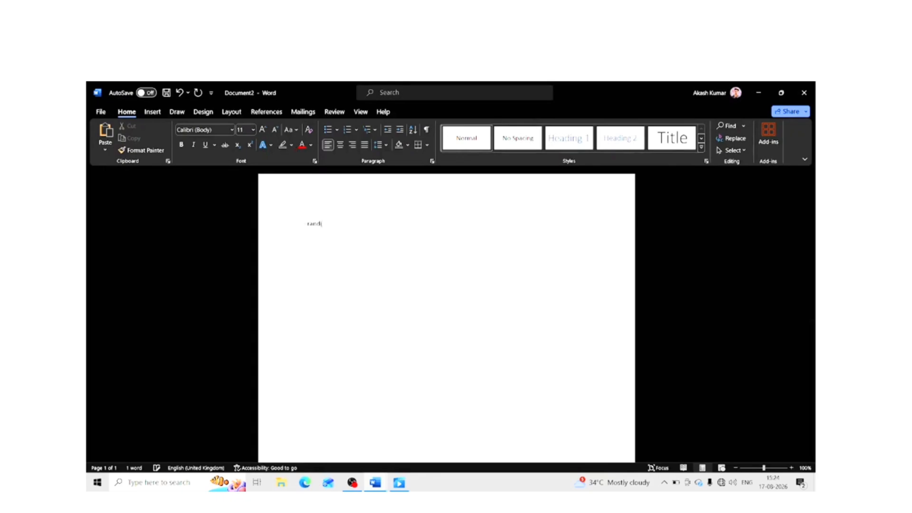
text())
key(Return)
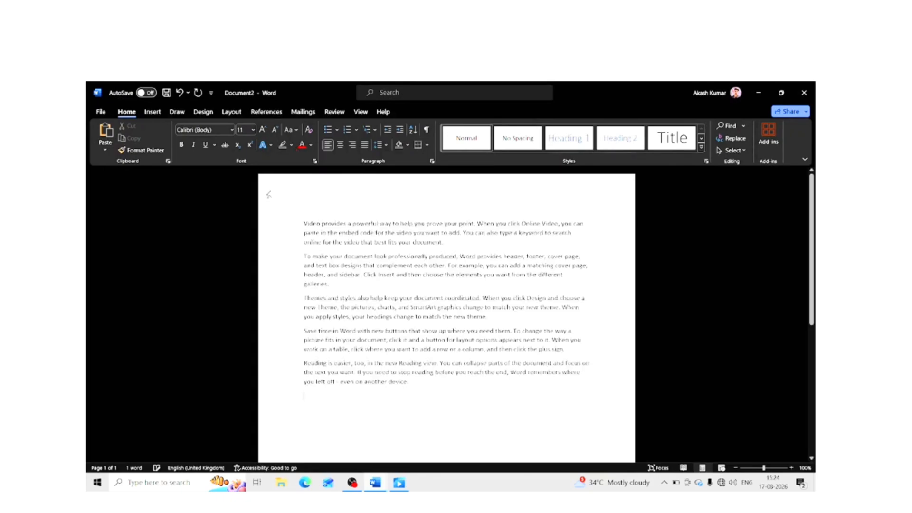
drag(290, 259, 295, 285)
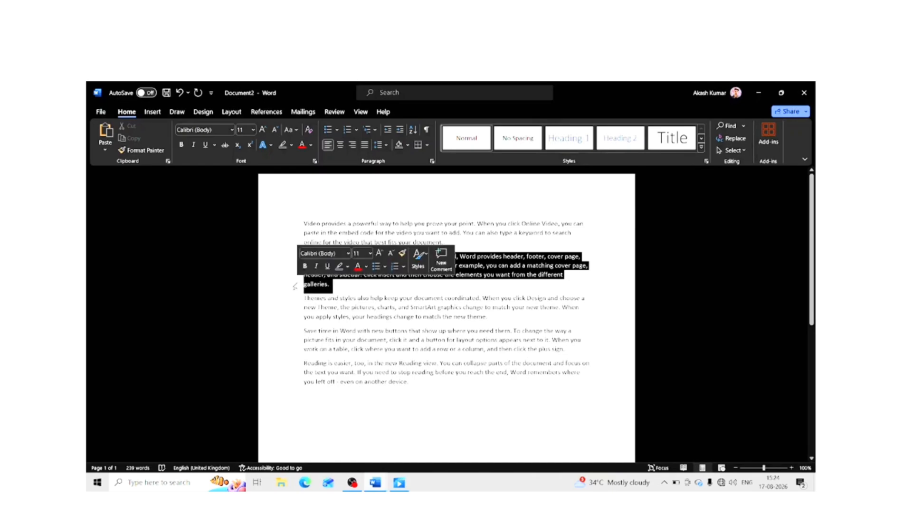
click(291, 145)
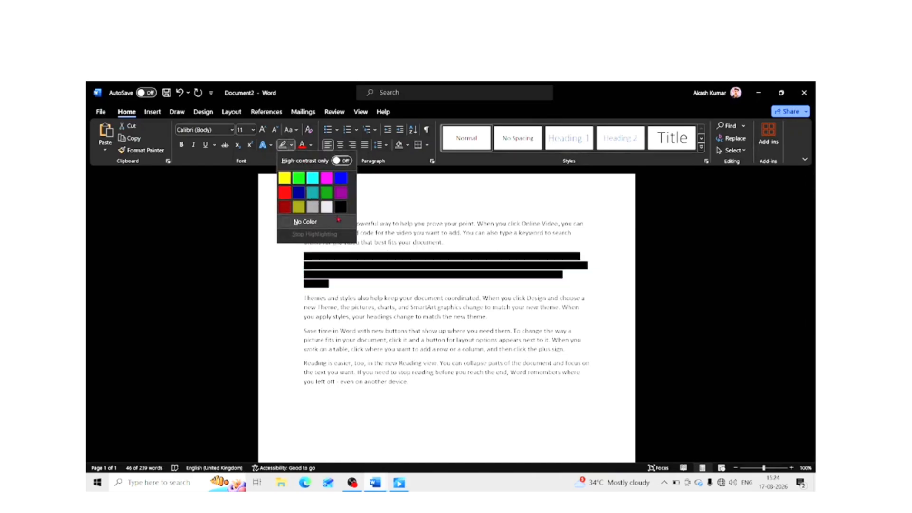
key(Escape)
click(289, 266)
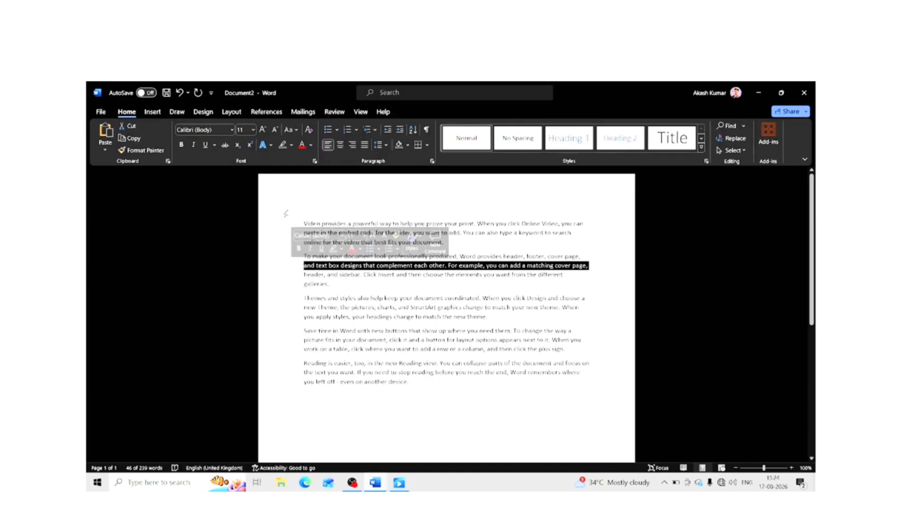
Set the font colour of the first paragraph to red and of the second paragraph to light blue
drag(285, 219, 285, 247)
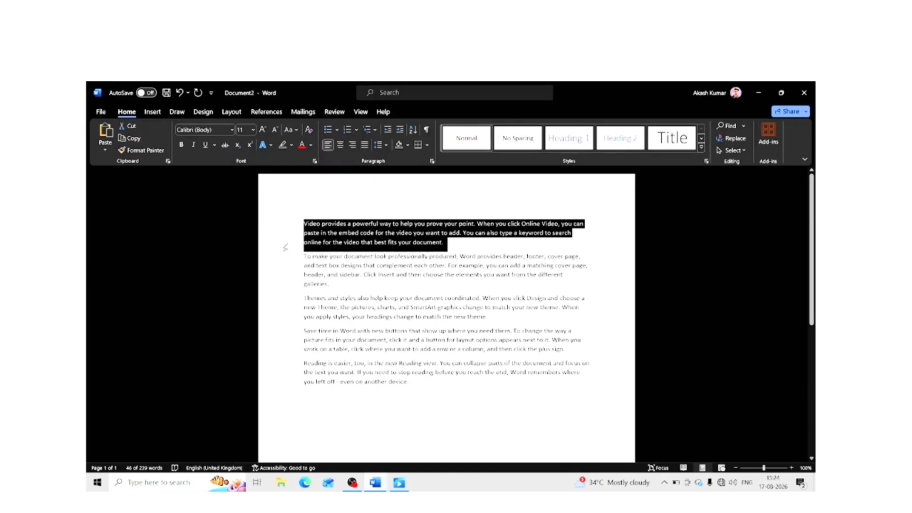
click(310, 145)
click(308, 268)
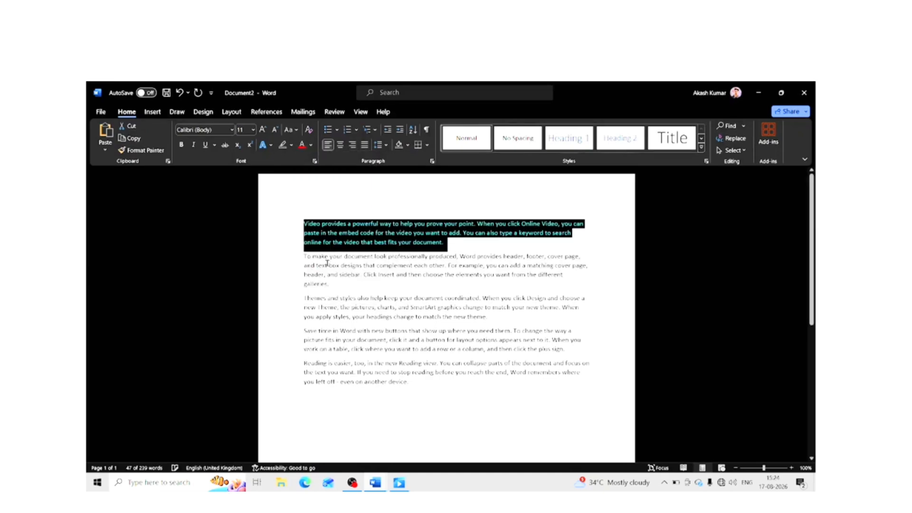
drag(293, 257, 304, 285)
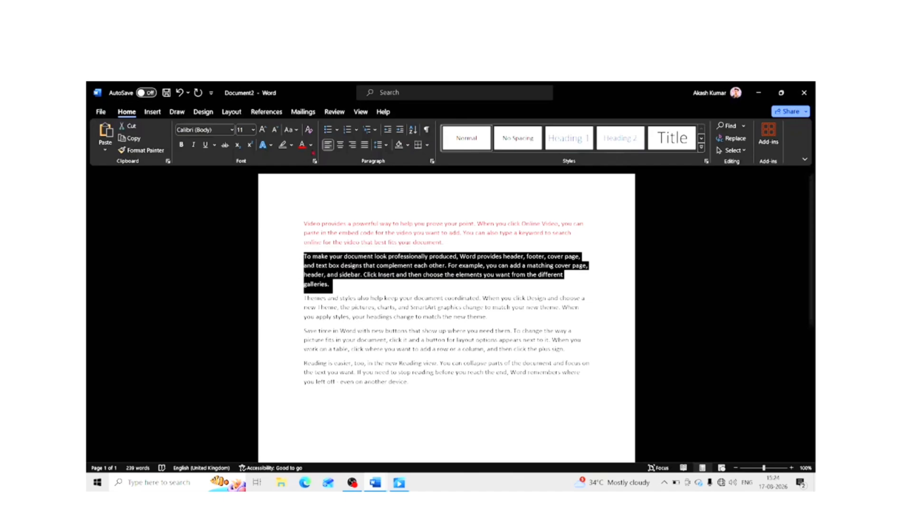
click(311, 145)
click(353, 268)
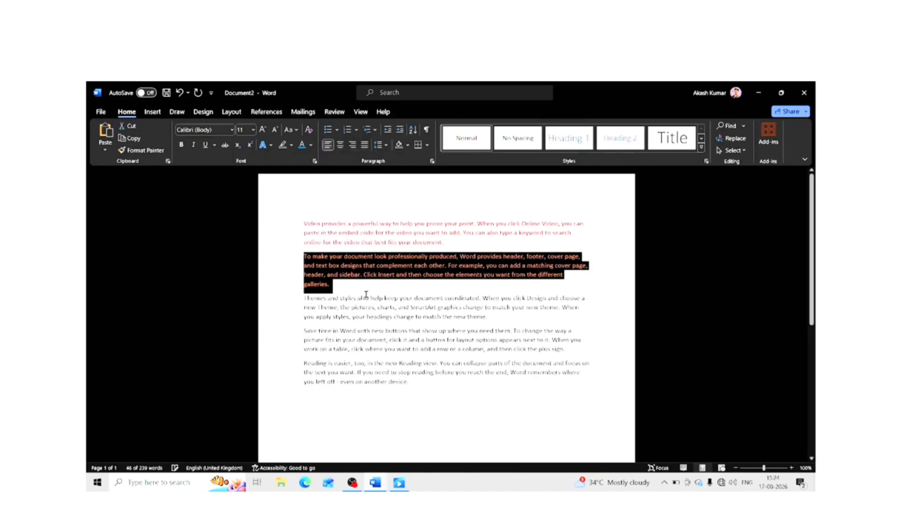
click(363, 293)
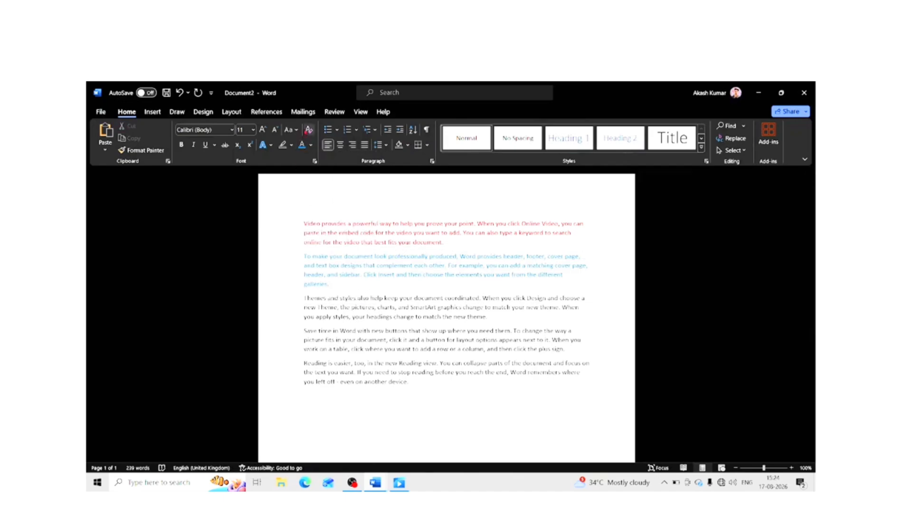
Format the first paragraph in the Algerian font with bold and italic
drag(286, 227, 294, 286)
click(343, 308)
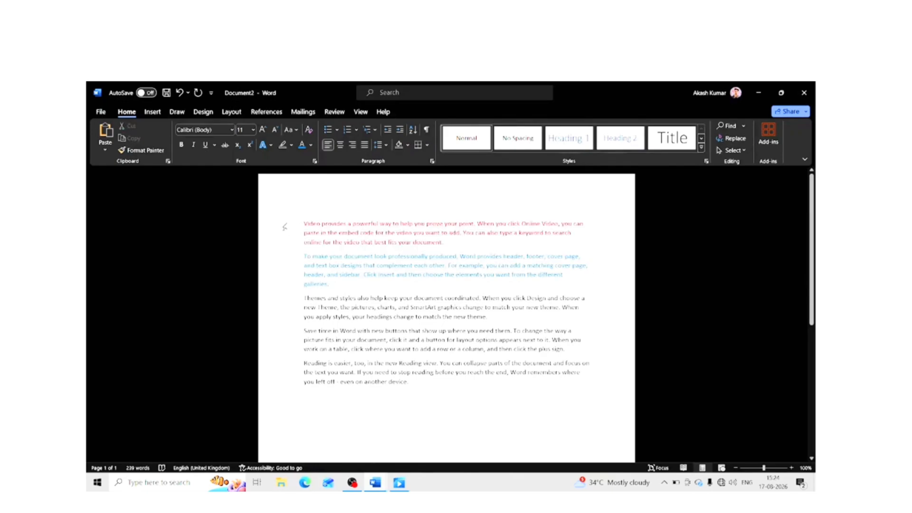
drag(284, 227, 286, 242)
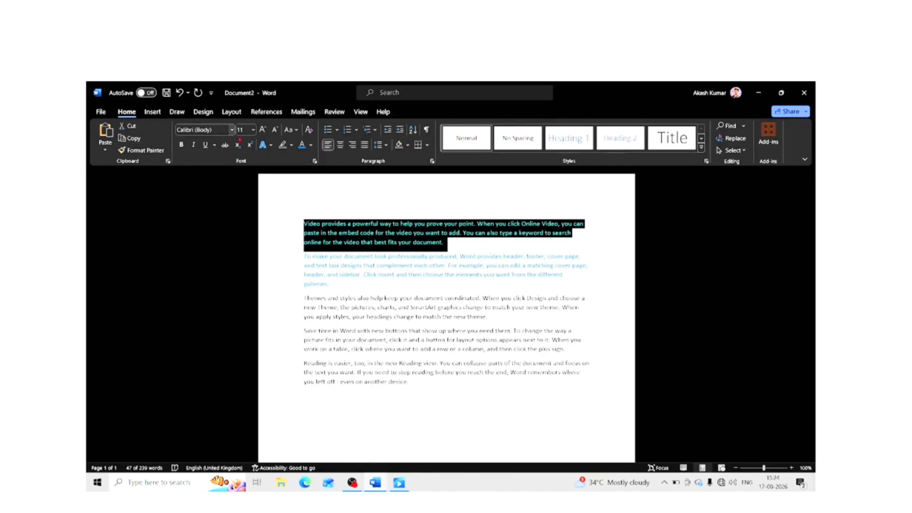
click(232, 129)
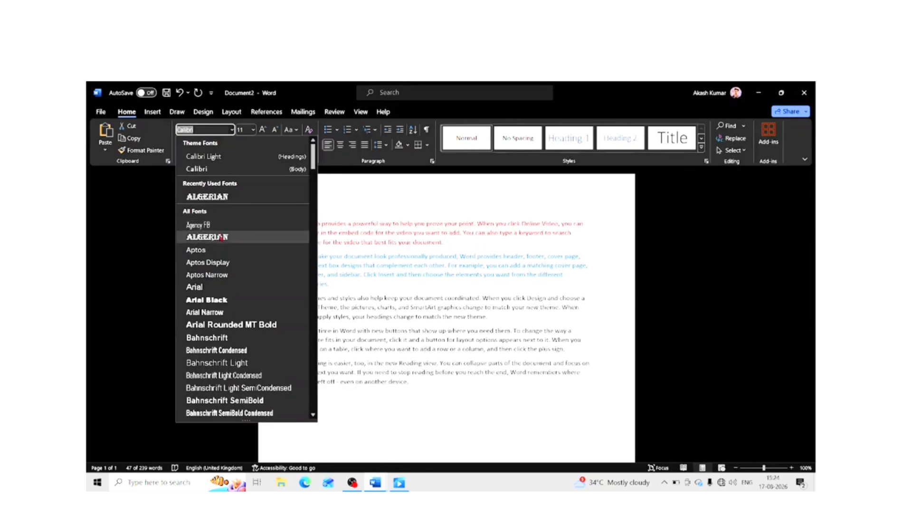
click(208, 197)
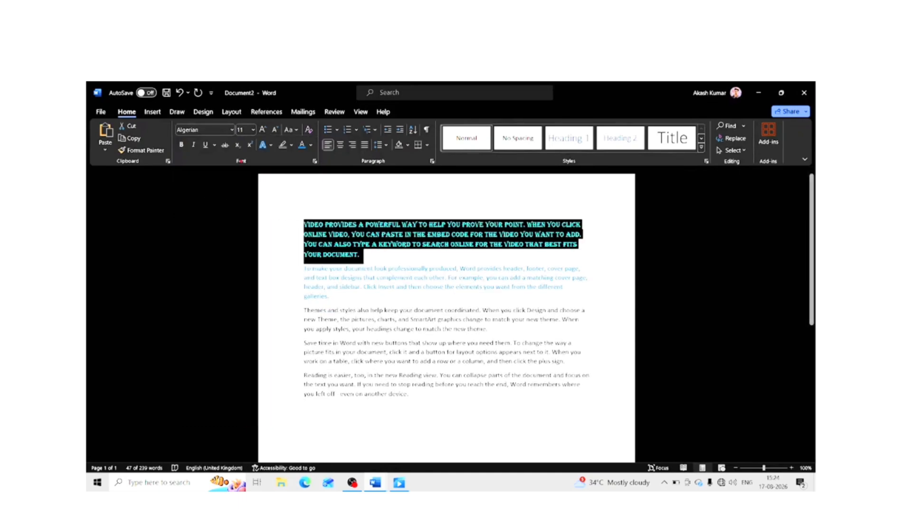
click(181, 144)
click(193, 145)
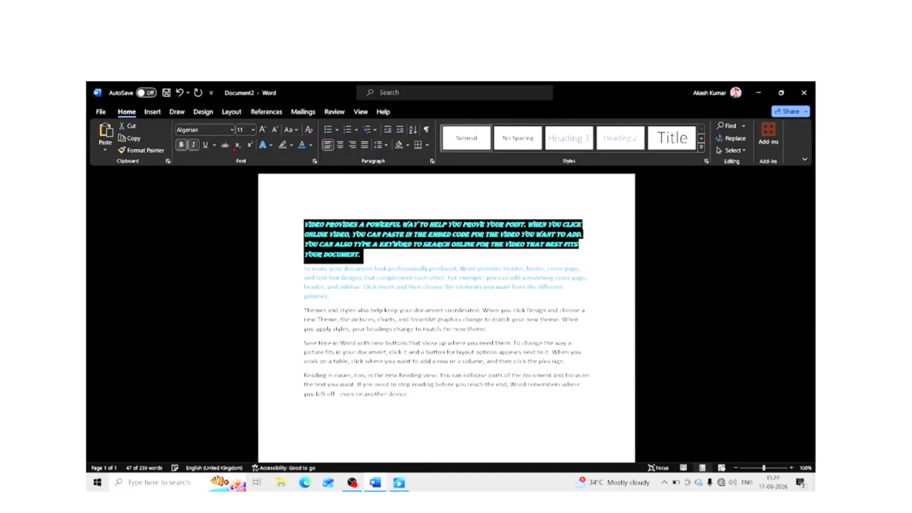
Apply a dark blue text-effect outline to the first paragraph
click(264, 145)
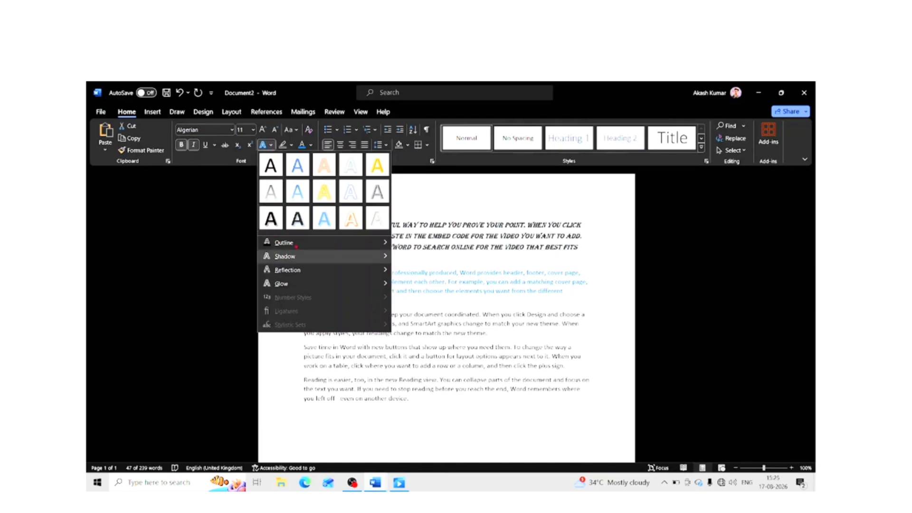
mouse_move(284, 243)
click(456, 353)
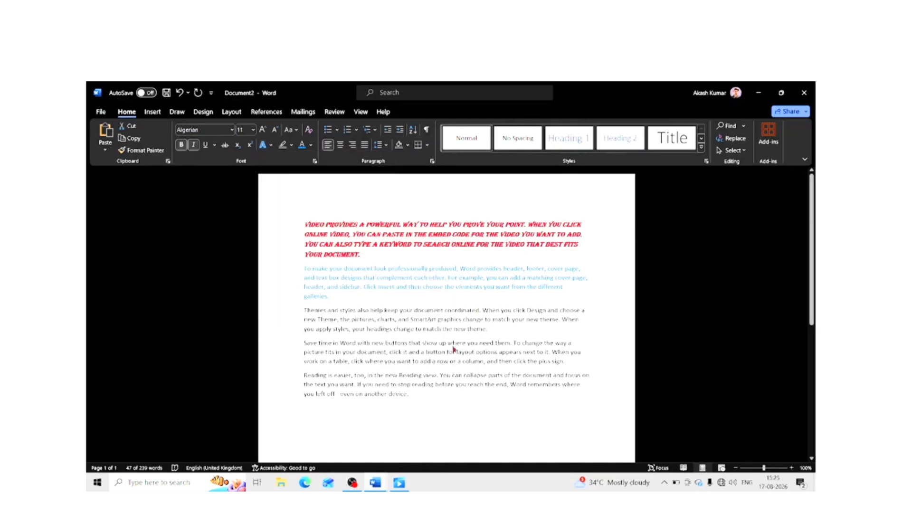
Delete the light blue "To make your document look professionally produced" paragraph
click(328, 275)
triple_click(302, 270)
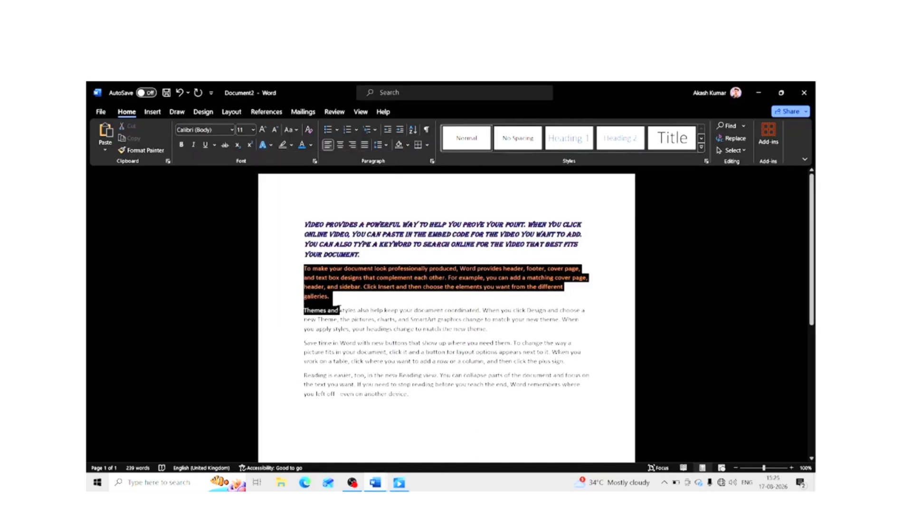
key(Delete)
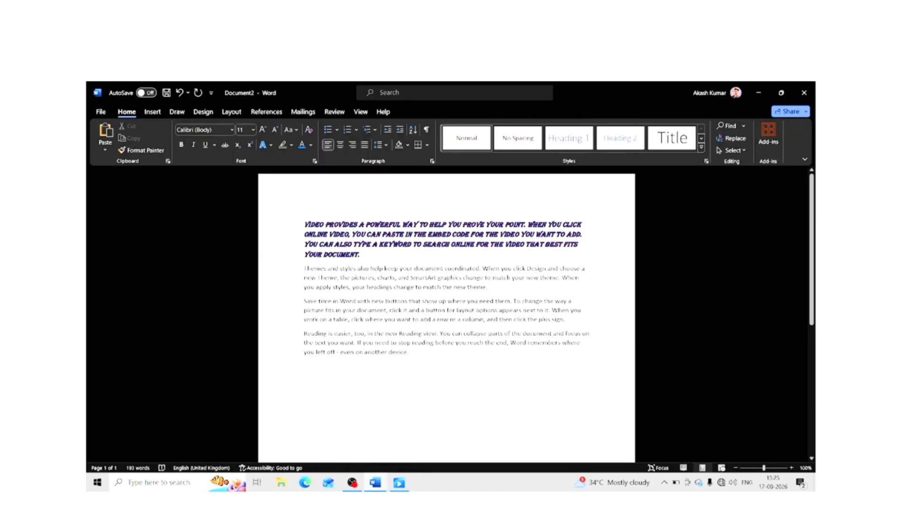
drag(304, 224, 377, 259)
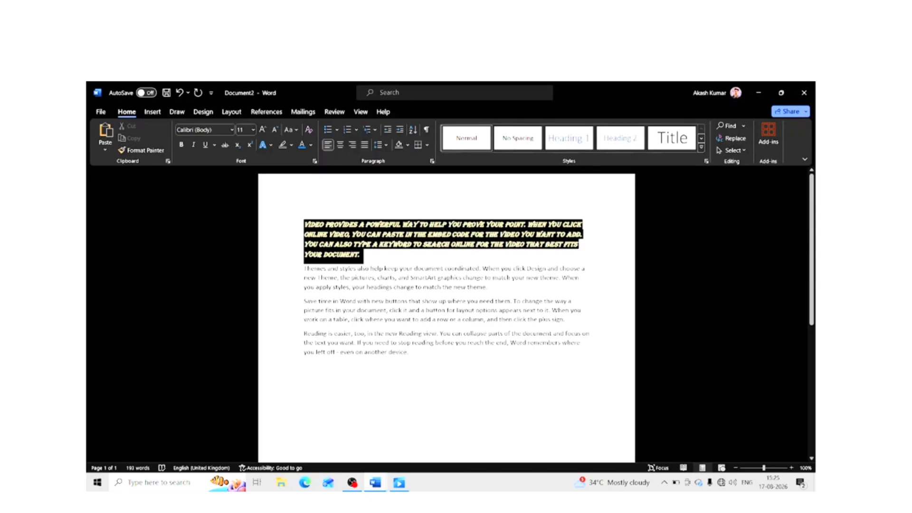
drag(305, 268, 308, 293)
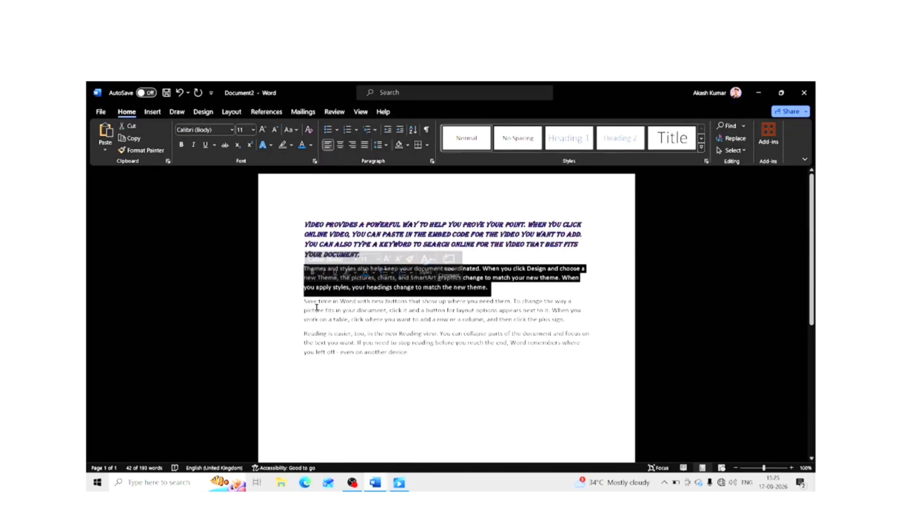
click(320, 292)
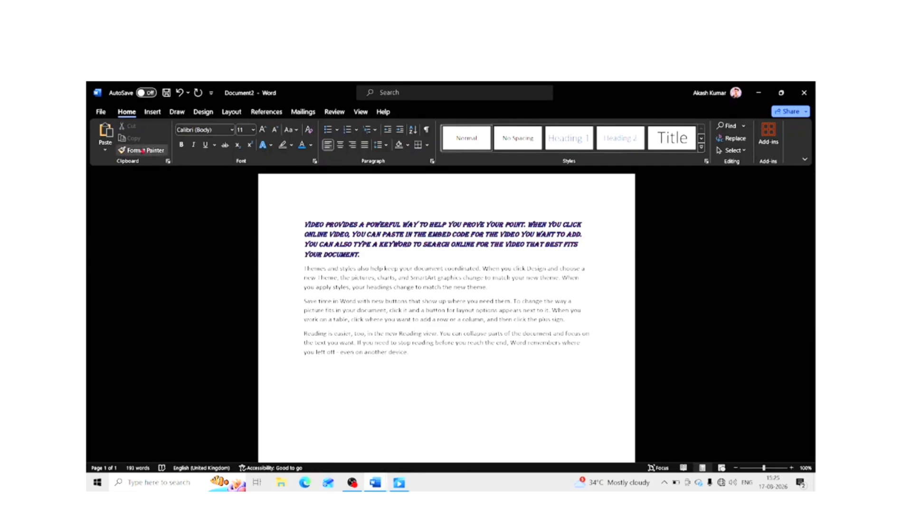
click(142, 151)
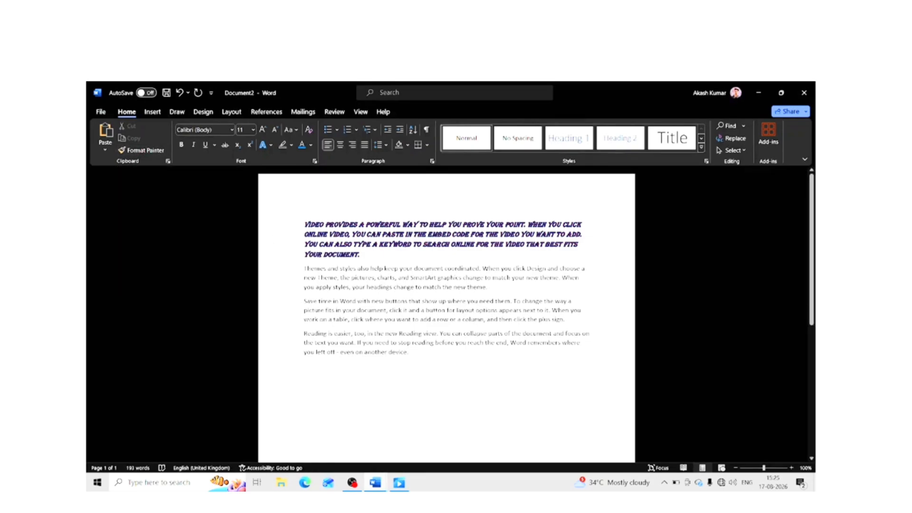
drag(286, 275, 292, 290)
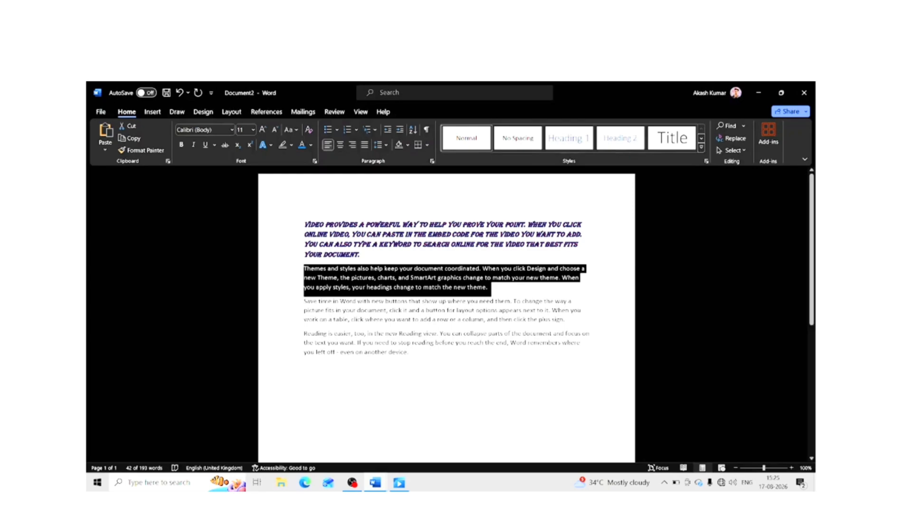
click(283, 239)
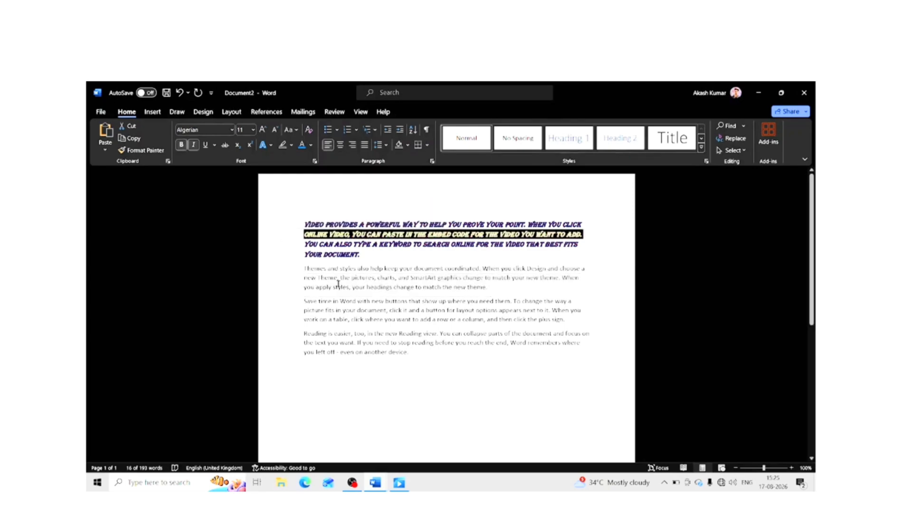
click(304, 311)
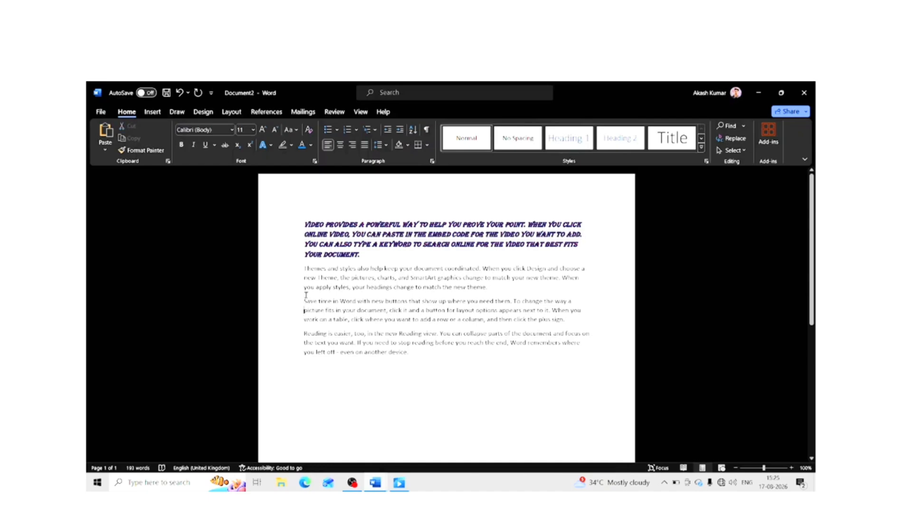
Copy the first paragraph's formatting onto the "Themes and styles" paragraph with Format Painter
click(304, 225)
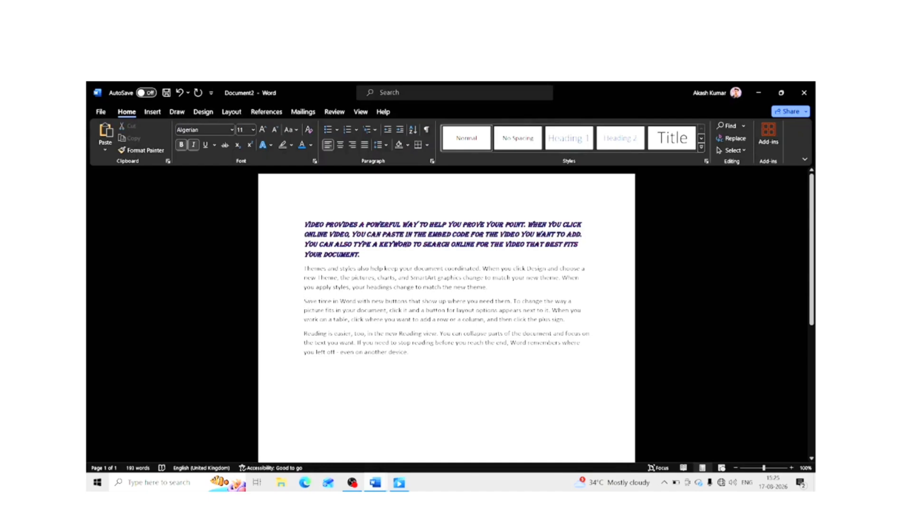
click(148, 151)
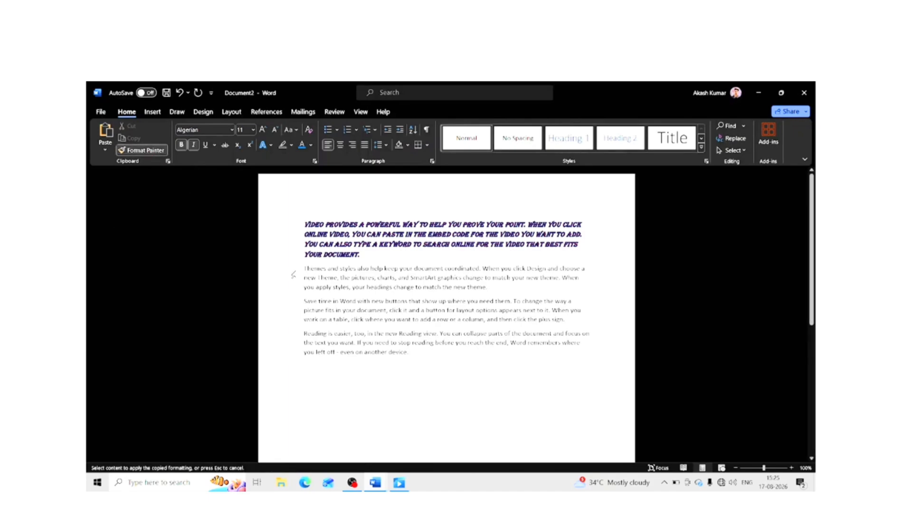
drag(293, 274, 297, 296)
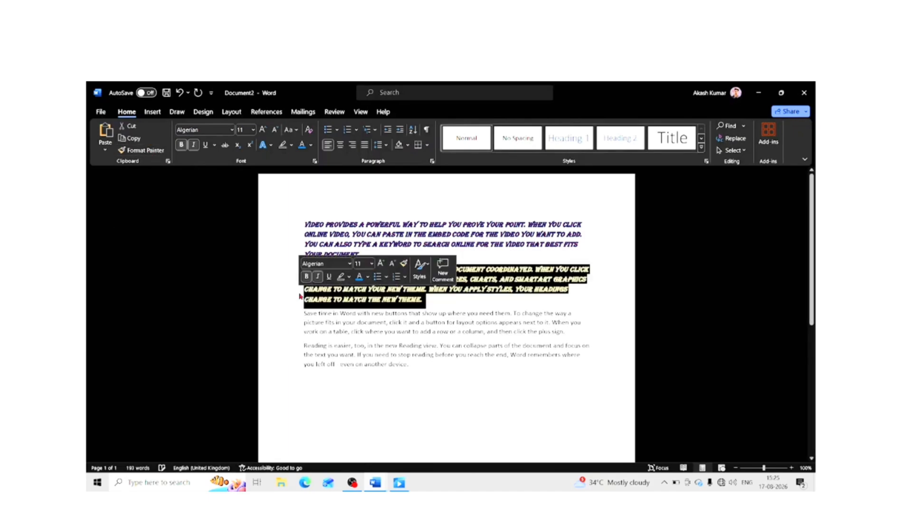
click(325, 332)
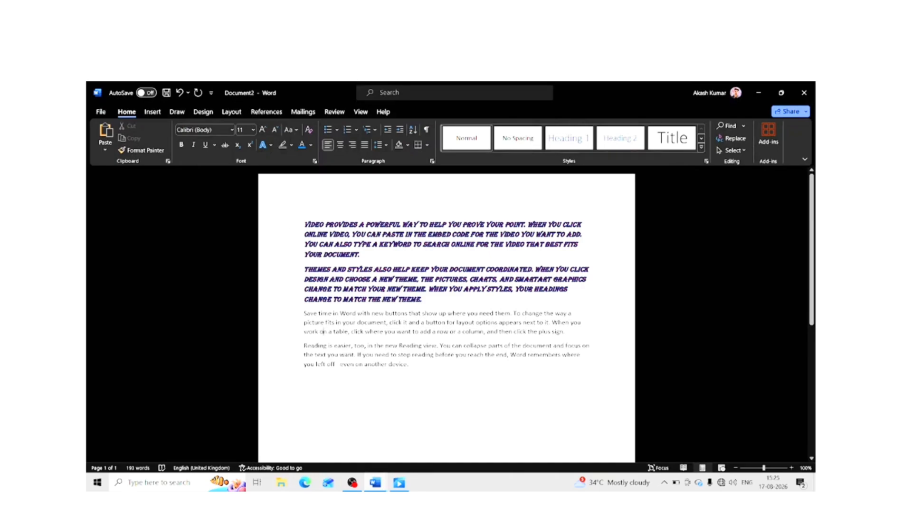
Copy the "Themes and styles" paragraph's formatting onto the last two paragraphs with Format Painter
click(361, 280)
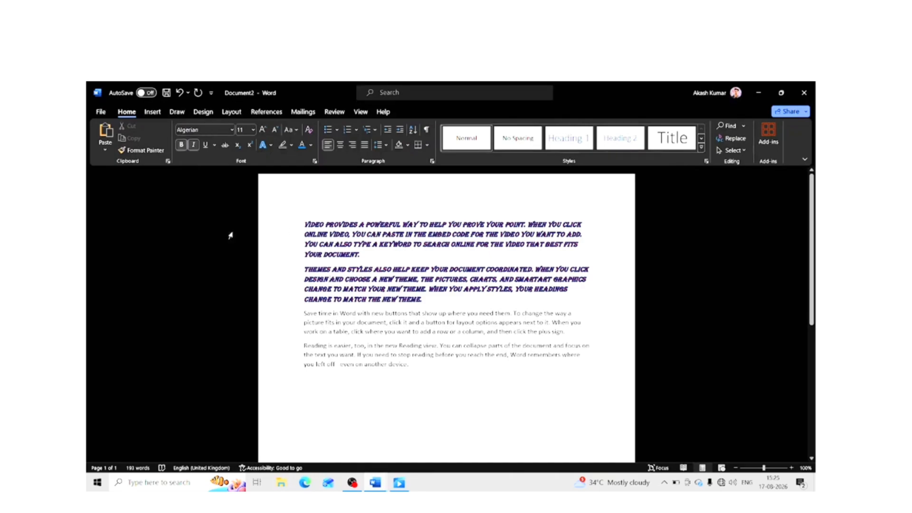
click(142, 150)
drag(292, 318, 306, 372)
click(349, 346)
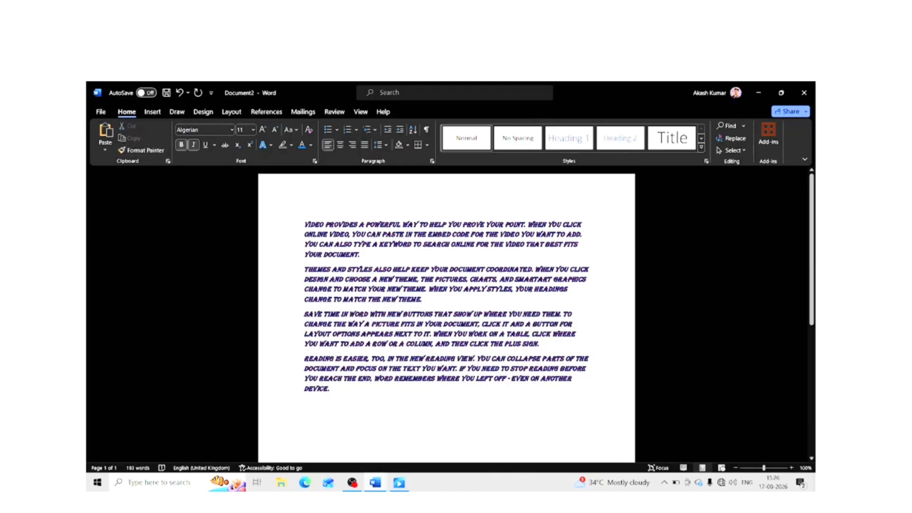
Clear all formatting from all four paragraphs of the document
drag(278, 219, 333, 392)
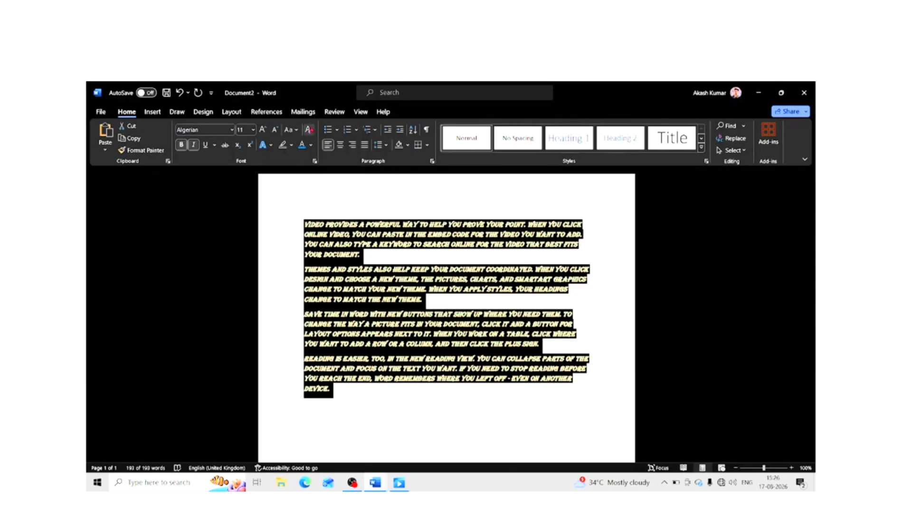
click(309, 129)
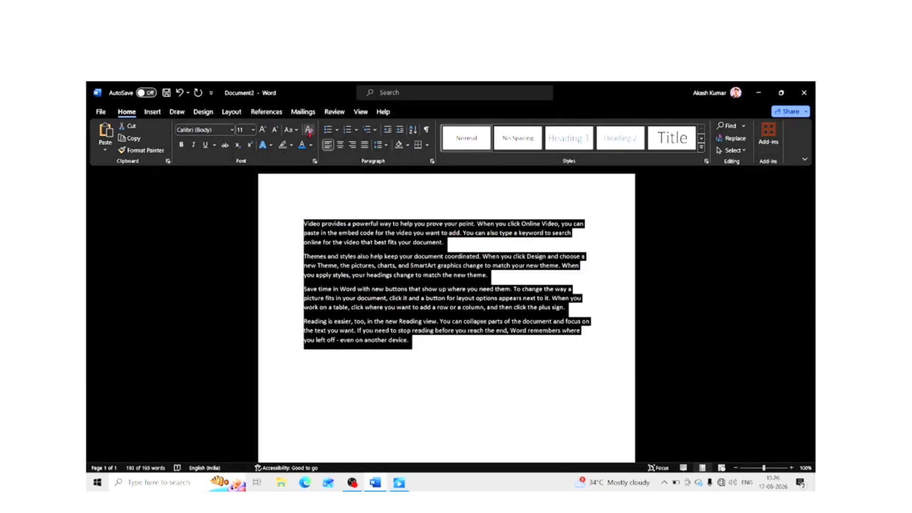
click(438, 355)
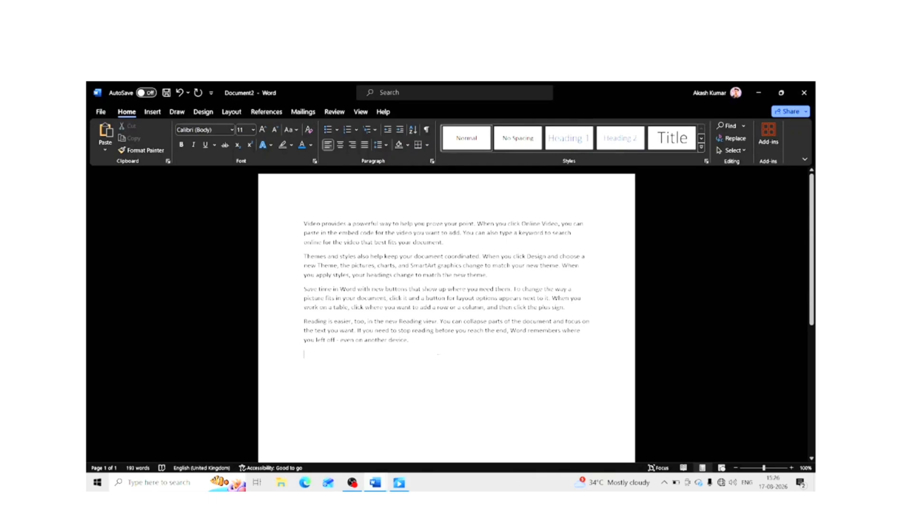